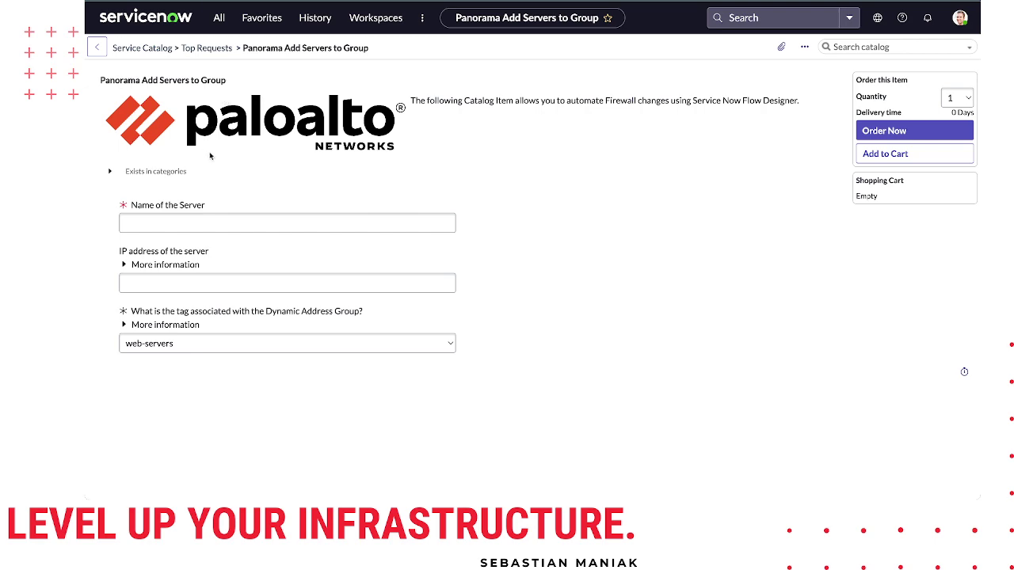
- Fill in the catalog form with server name apiserver01 and IP address 172.16.12.2/32
{"action": "key", "text": "ctrl+plus"}
{"action": "key", "text": "ctrl+plus"}
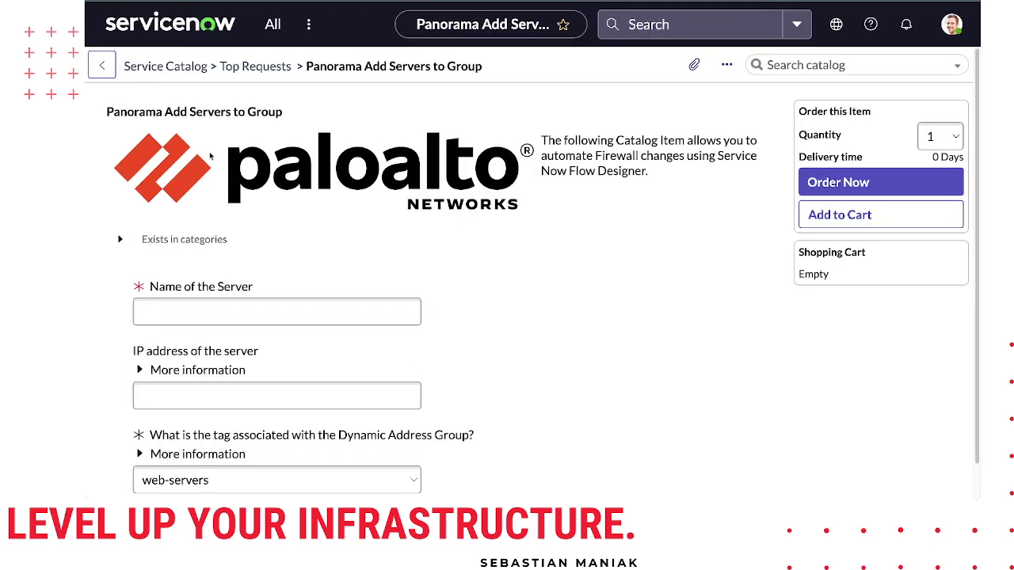
{"action": "scroll", "coordinate": [215, 206], "scroll_direction": "down", "scroll_amount": 1}
{"action": "left_click", "coordinate": [214, 300]}
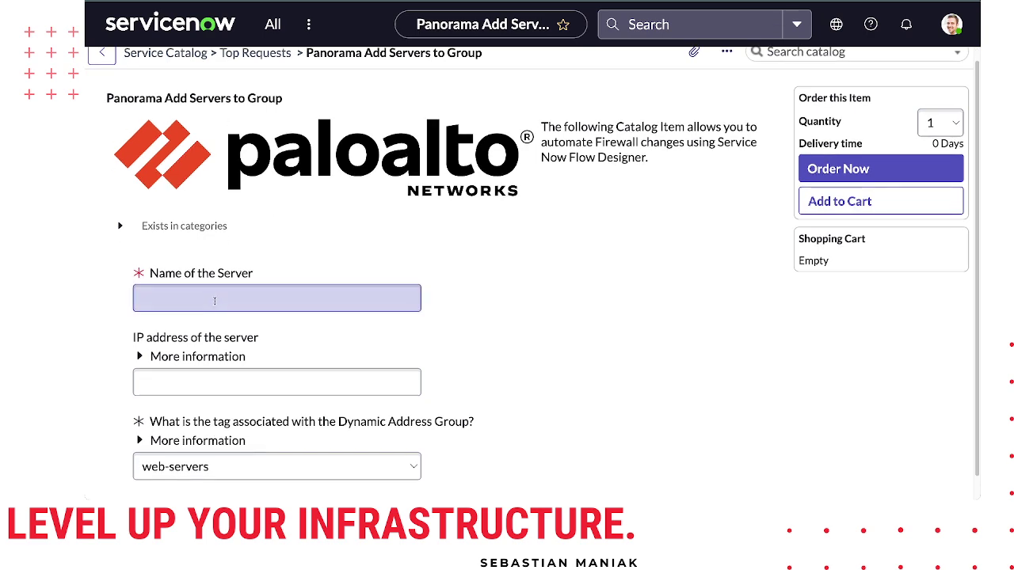
{"action": "type", "text": "apiser"}
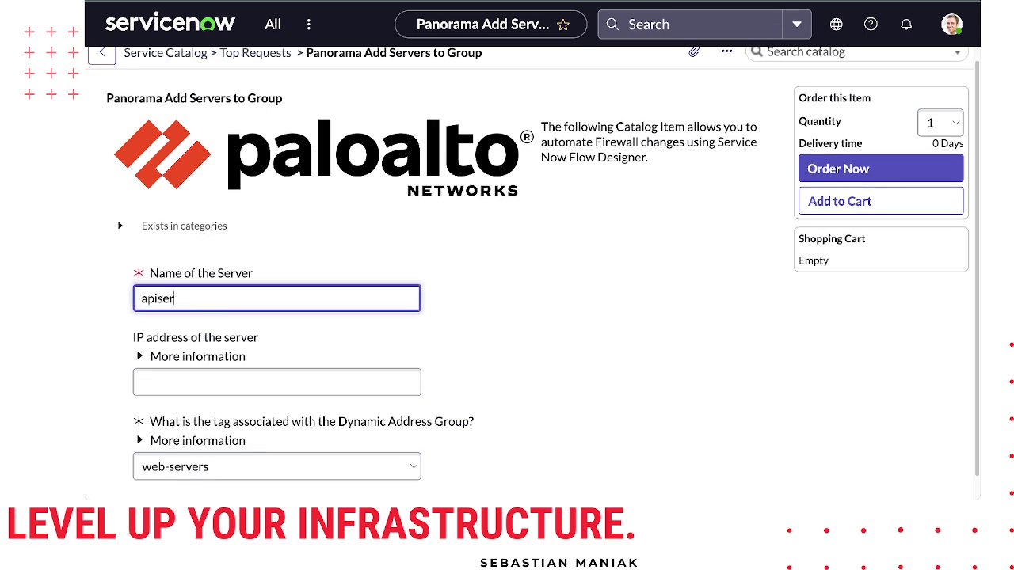
{"action": "type", "text": "ver01"}
{"action": "key", "text": "Tab"}
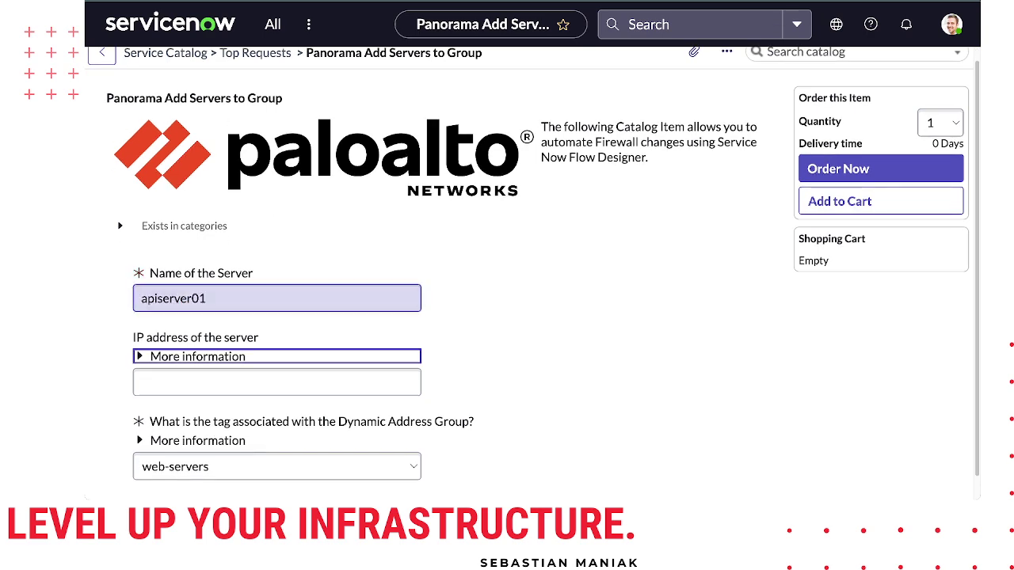
{"action": "key", "text": "Tab"}
{"action": "type", "text": "172.1"}
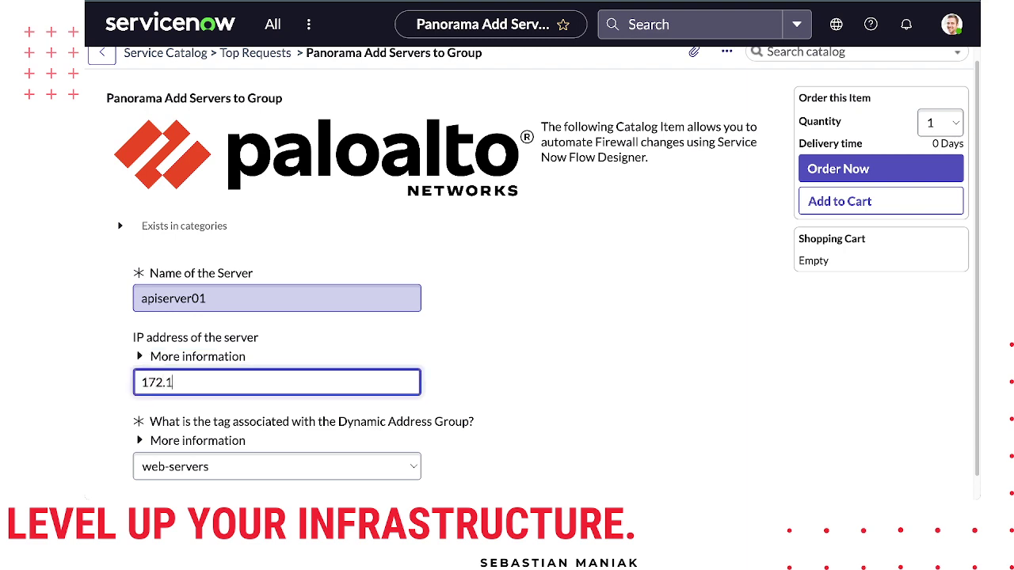
{"action": "type", "text": "6.12.2/32"}
{"action": "key", "text": "Tab"}
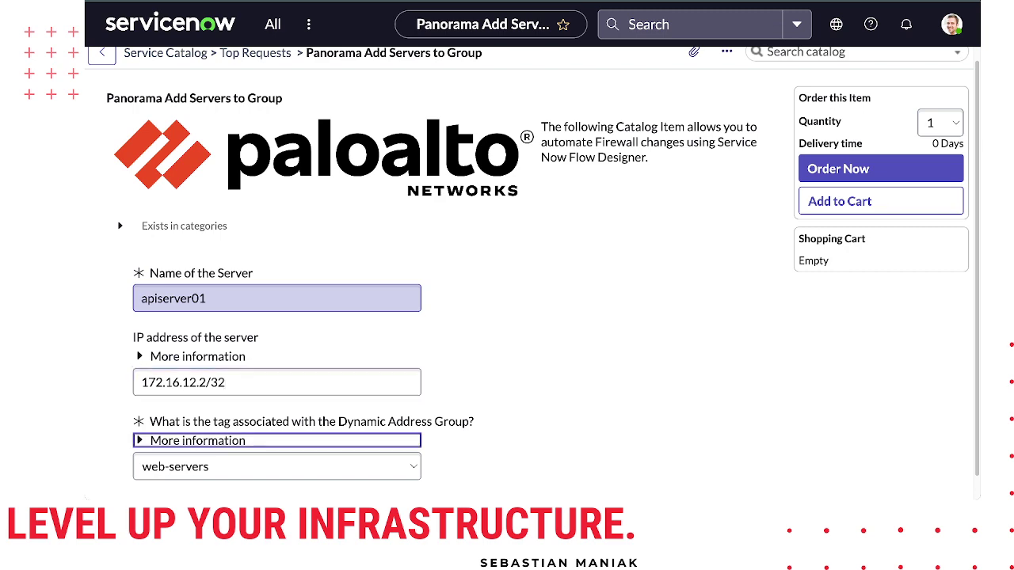
- Choose api-servers as the Dynamic Address Group tag and order the catalog item
{"action": "scroll", "coordinate": [282, 358], "scroll_direction": "down", "scroll_amount": 1}
{"action": "key", "text": "Tab"}
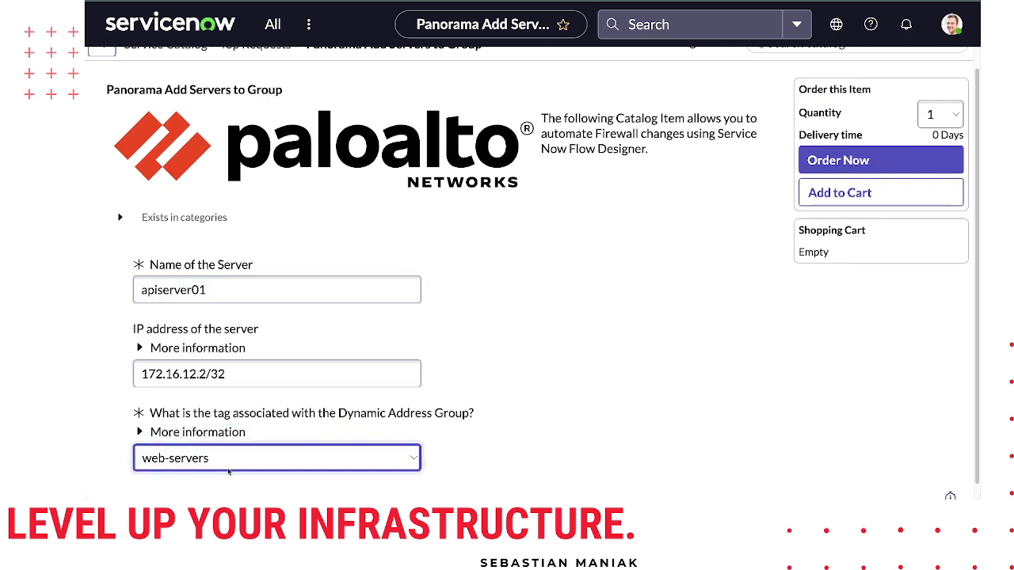
{"action": "key", "text": "Up"}
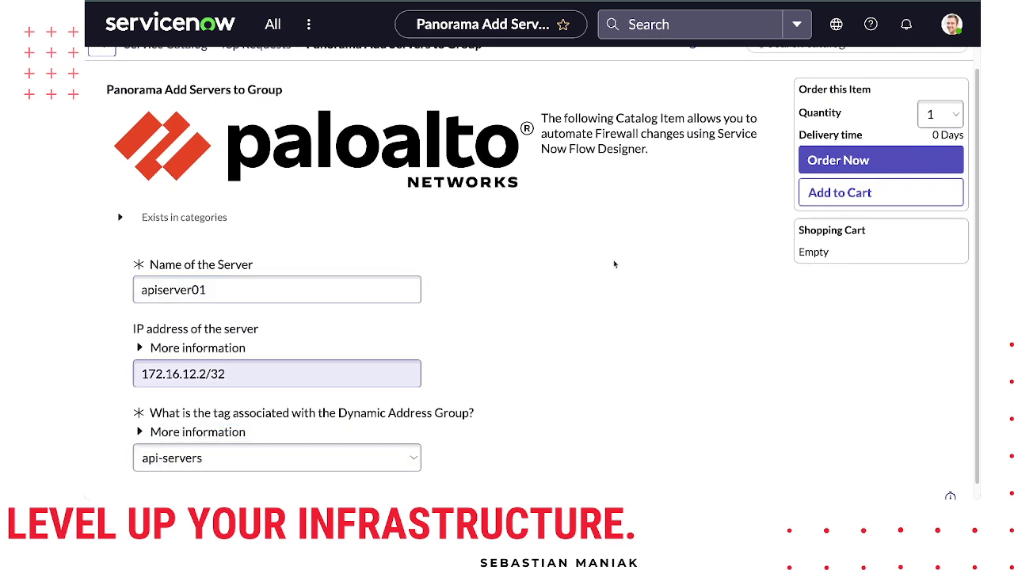
{"action": "left_click", "coordinate": [837, 161]}
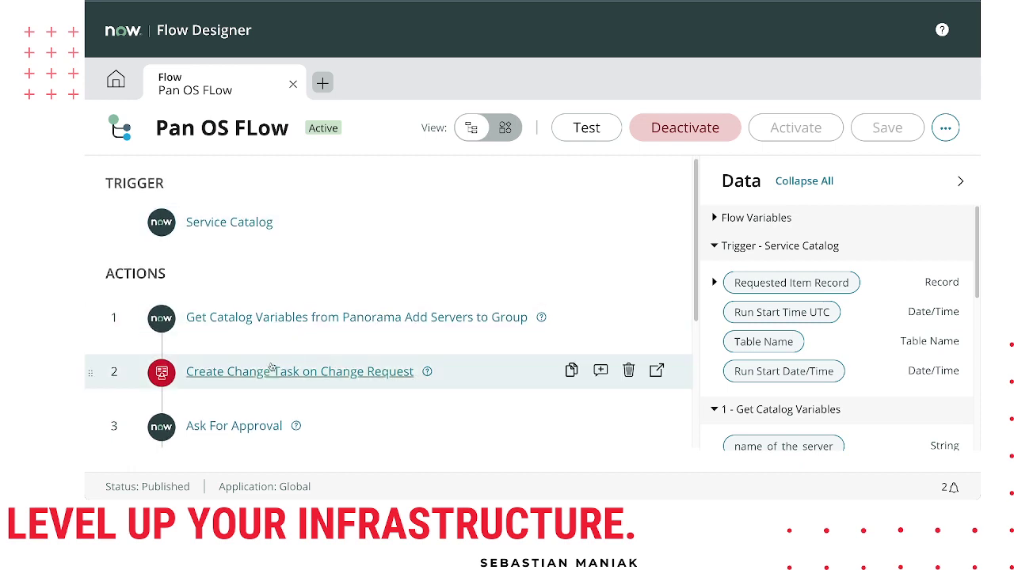
- Switch to Flow Designer and look over the sequence of actions in the Pan OS FLow
{"action": "scroll", "coordinate": [325, 374], "scroll_direction": "down", "scroll_amount": 1}
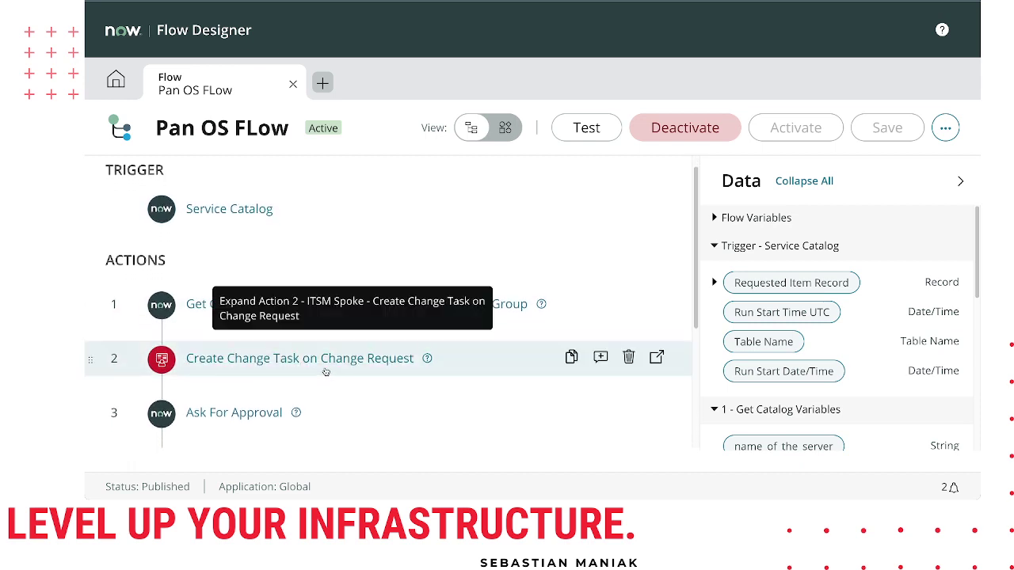
{"action": "scroll", "coordinate": [321, 371], "scroll_direction": "down", "scroll_amount": 1}
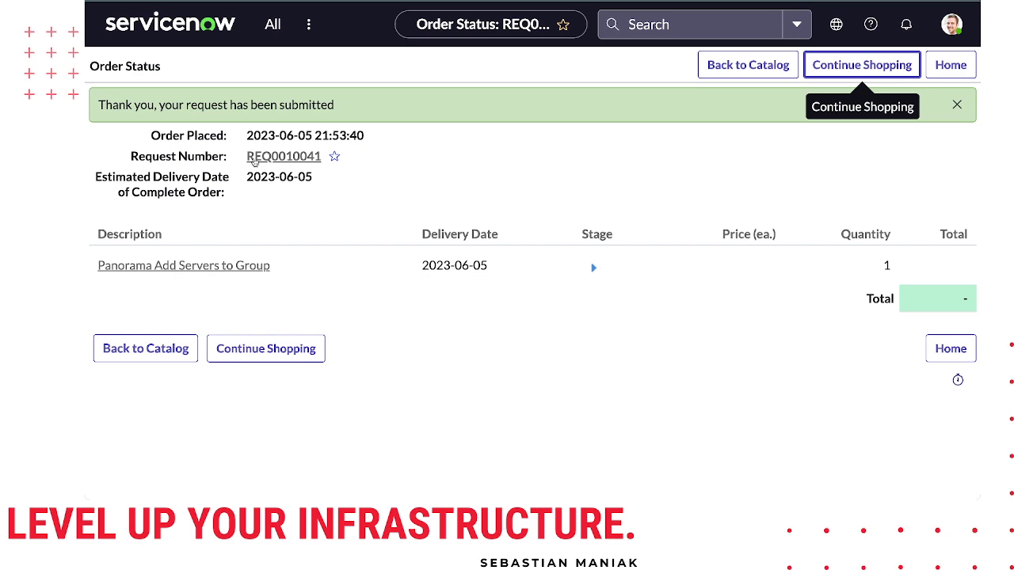
- Back on the order status page, open the submitted request and its Panorama Add Servers to Group requested item
{"action": "left_click", "coordinate": [254, 158]}
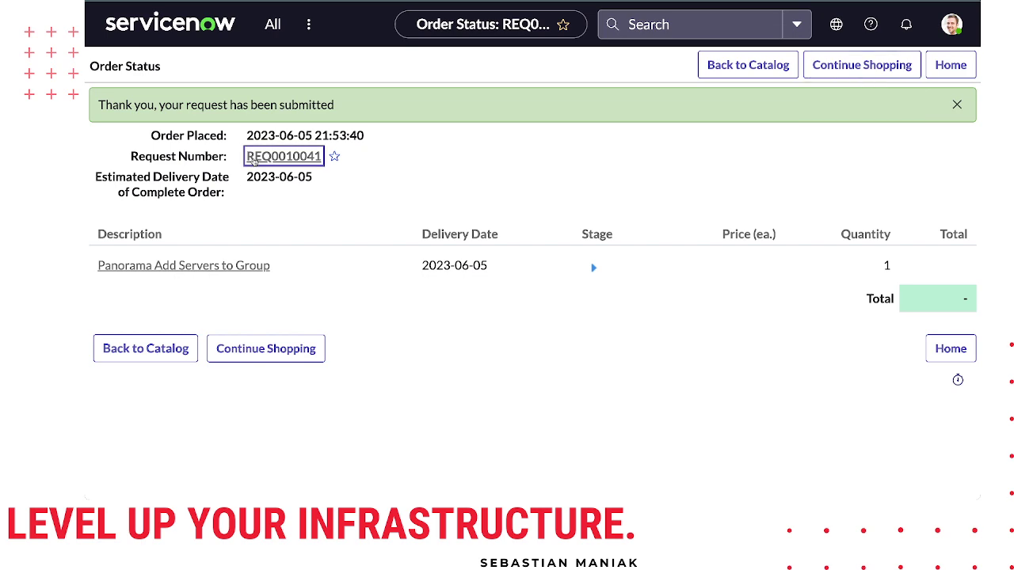
{"action": "scroll", "coordinate": [166, 234], "scroll_direction": "down", "scroll_amount": 4}
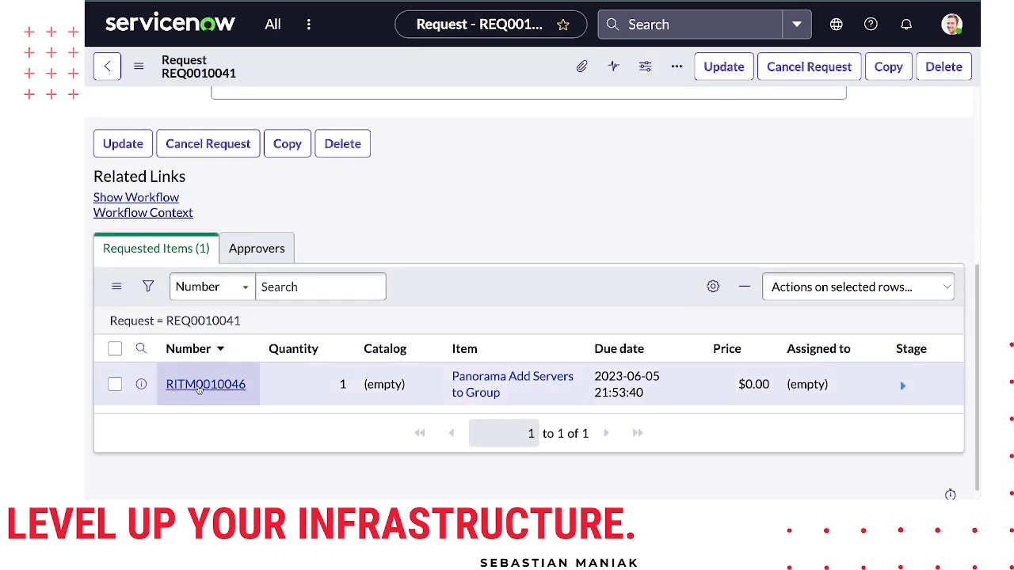
{"action": "left_click", "coordinate": [206, 384]}
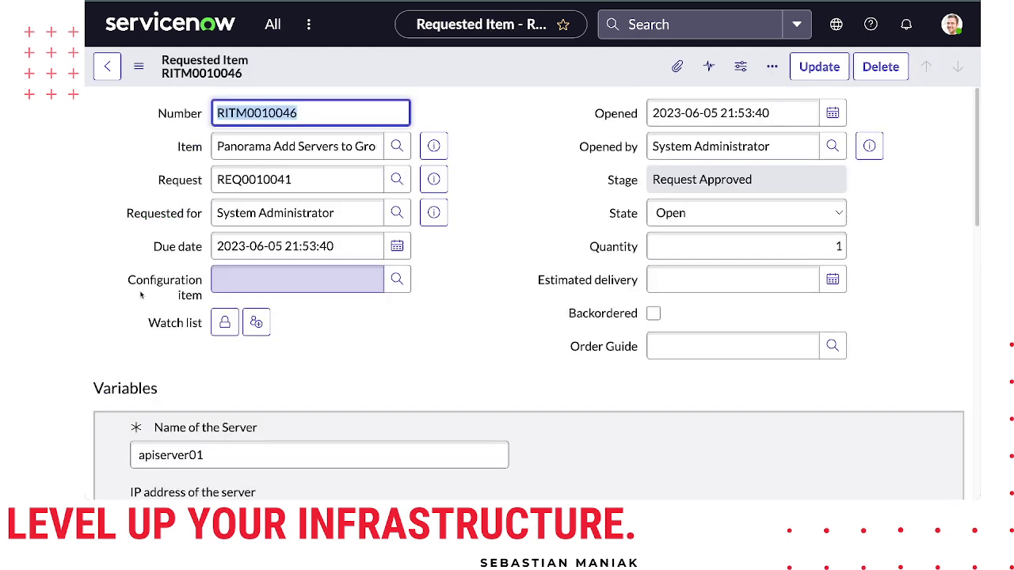
- Review the requested item's server variables, activities and approvers
{"action": "scroll", "coordinate": [140, 298], "scroll_direction": "down", "scroll_amount": 1}
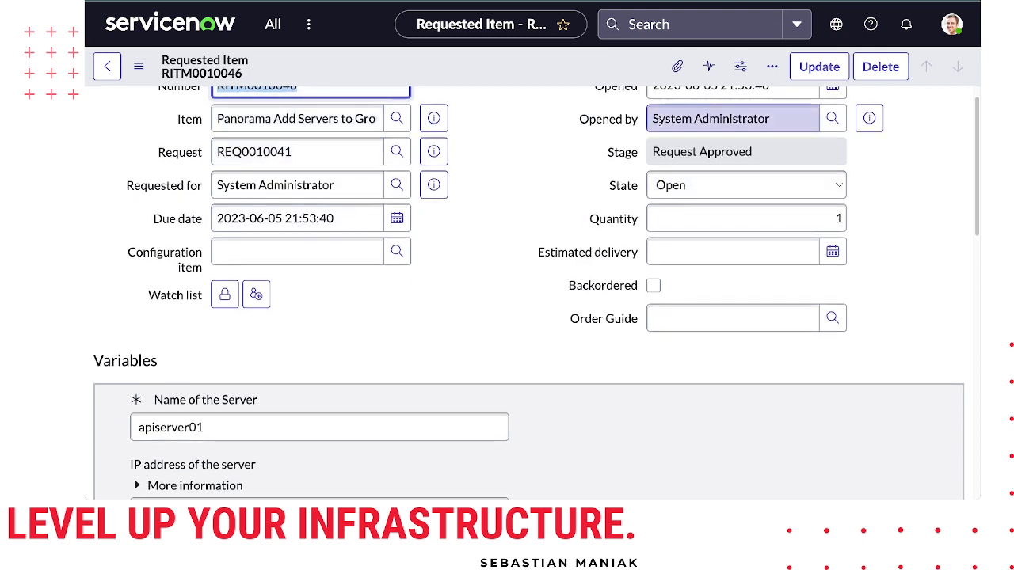
{"action": "scroll", "coordinate": [425, 302], "scroll_direction": "down", "scroll_amount": 5}
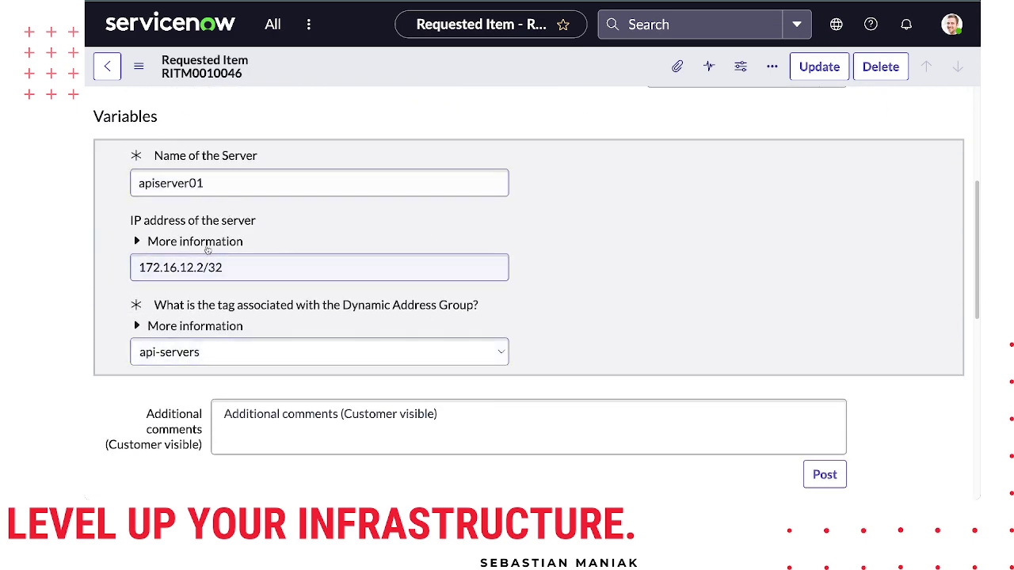
{"action": "scroll", "coordinate": [207, 250], "scroll_direction": "down", "scroll_amount": 1}
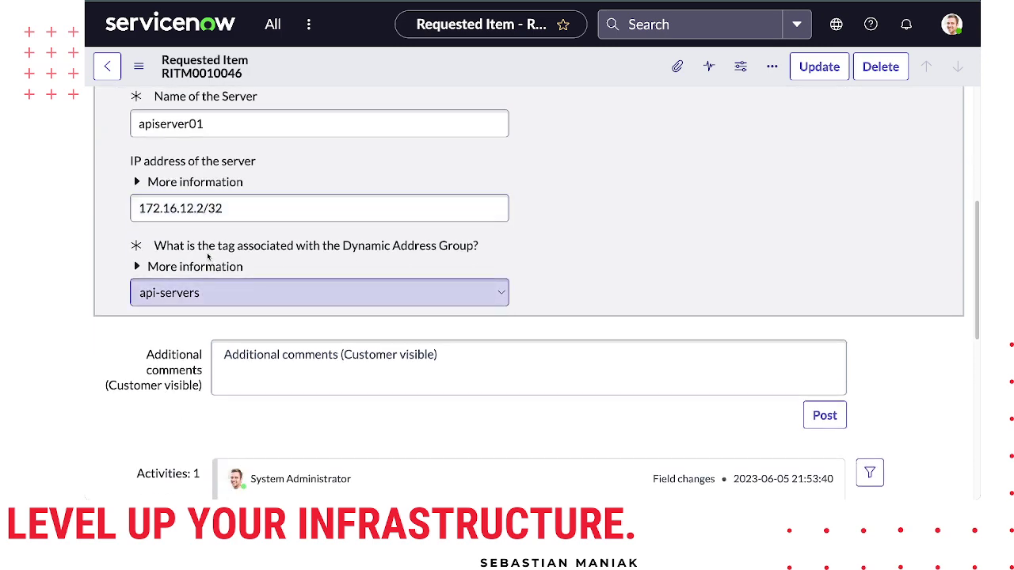
{"action": "scroll", "coordinate": [207, 255], "scroll_direction": "down", "scroll_amount": 10}
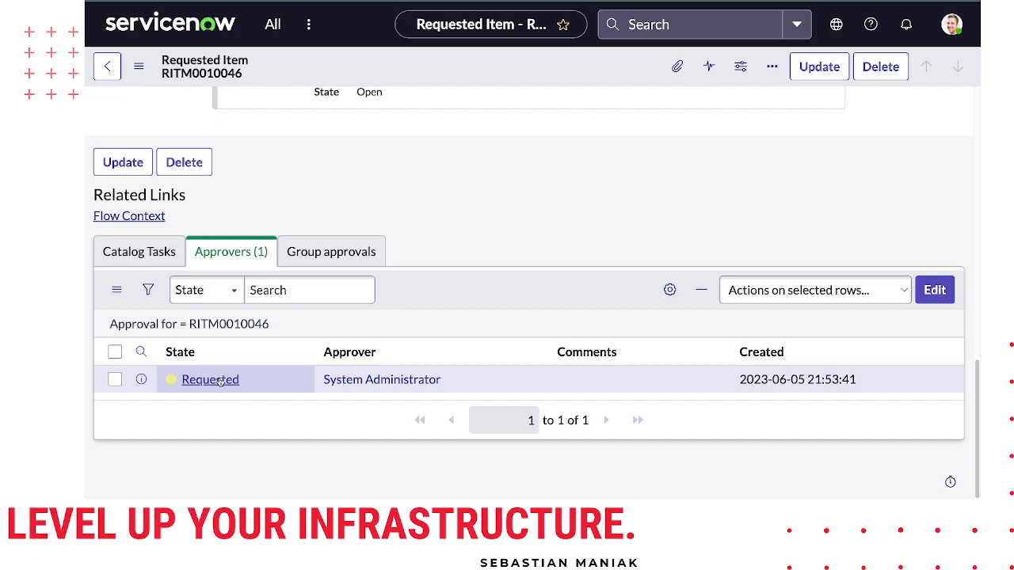
{"action": "scroll", "coordinate": [241, 240], "scroll_direction": "up", "scroll_amount": 1}
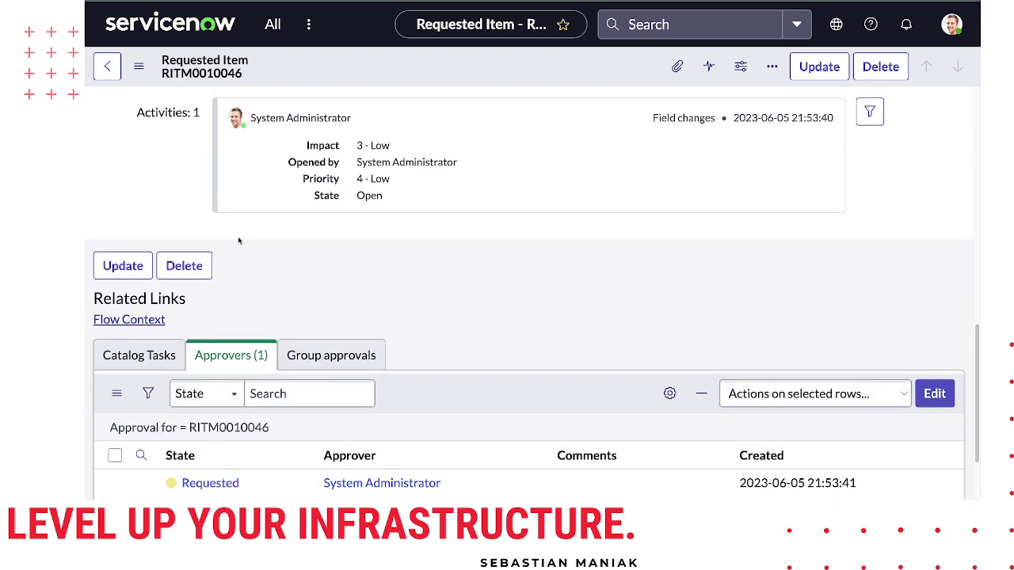
{"action": "scroll", "coordinate": [238, 276], "scroll_direction": "down", "scroll_amount": 1}
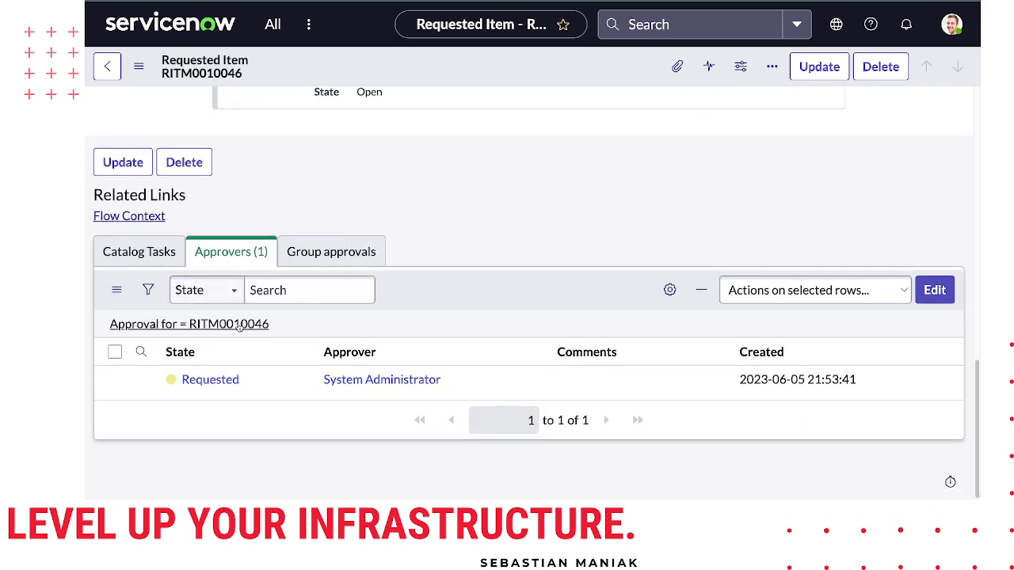
- Open the pending approval, expand the Panorama Add Servers to Group details and approve the request
{"action": "left_click", "coordinate": [217, 380]}
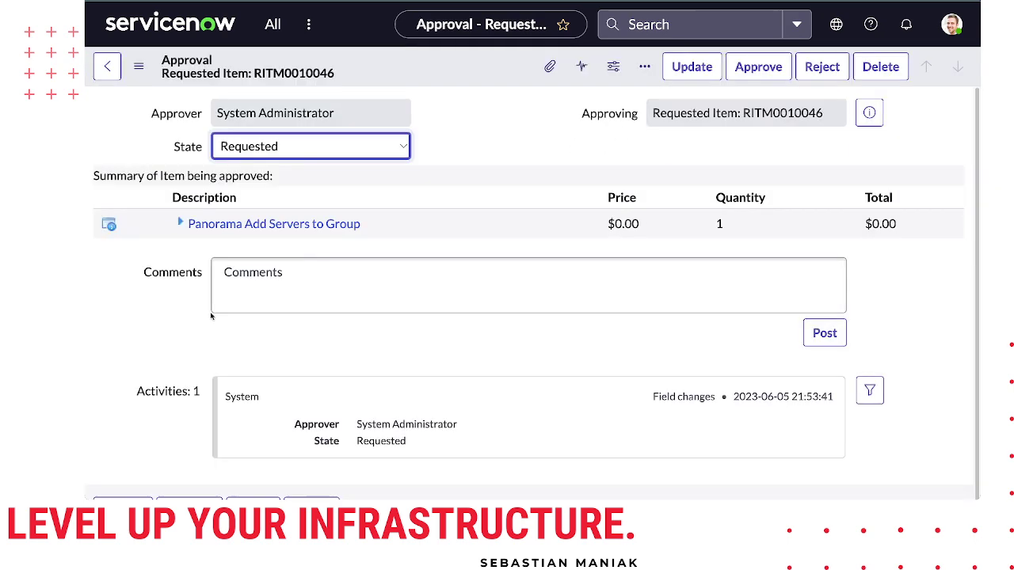
{"action": "left_click", "coordinate": [179, 224]}
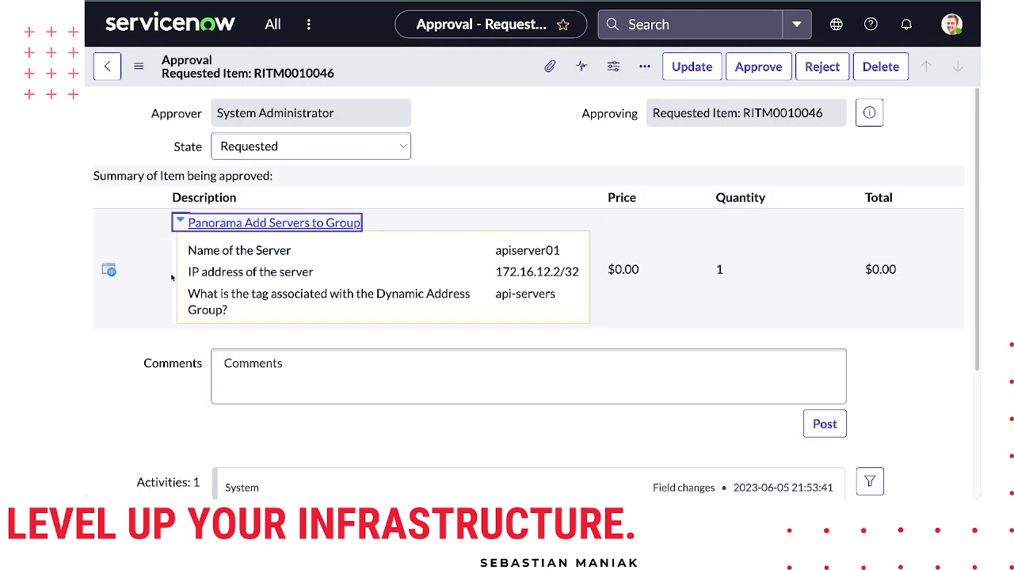
{"action": "scroll", "coordinate": [186, 300], "scroll_direction": "down", "scroll_amount": 3}
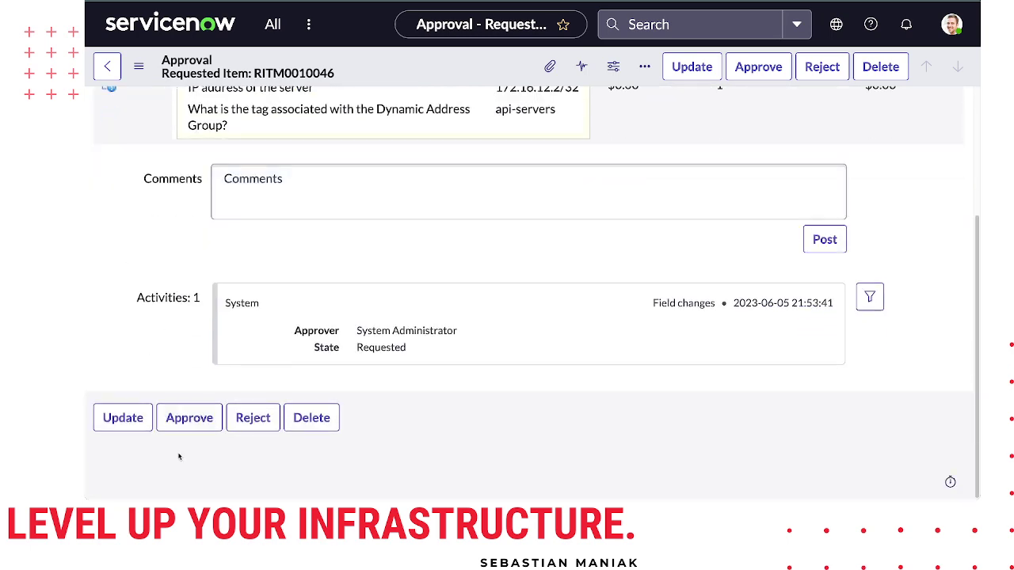
{"action": "left_click", "coordinate": [184, 421]}
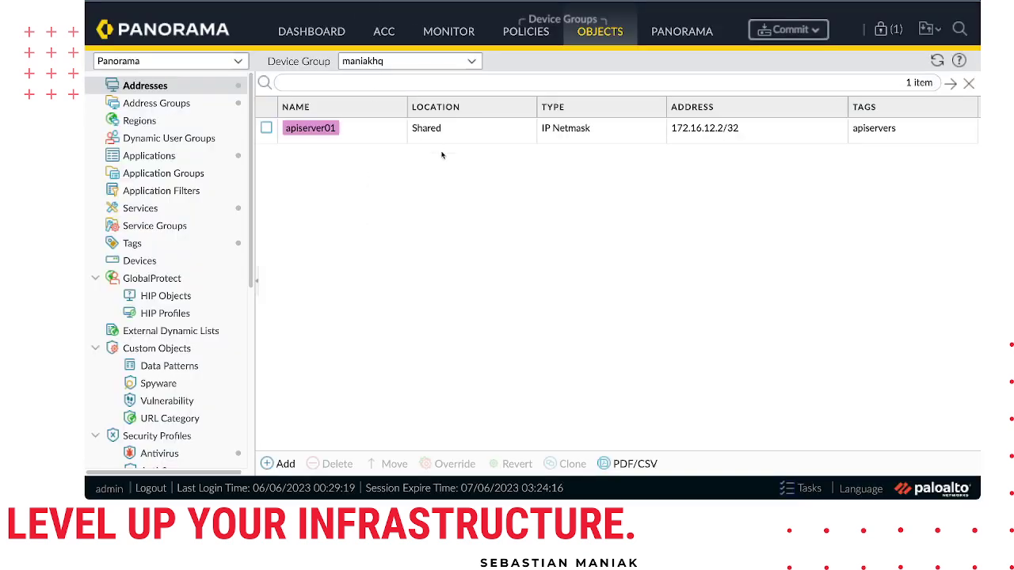
- Switch to Panorama, inspect the members of the api-server address group and return to the address objects
{"action": "left_click", "coordinate": [168, 105]}
{"action": "left_click", "coordinate": [723, 129]}
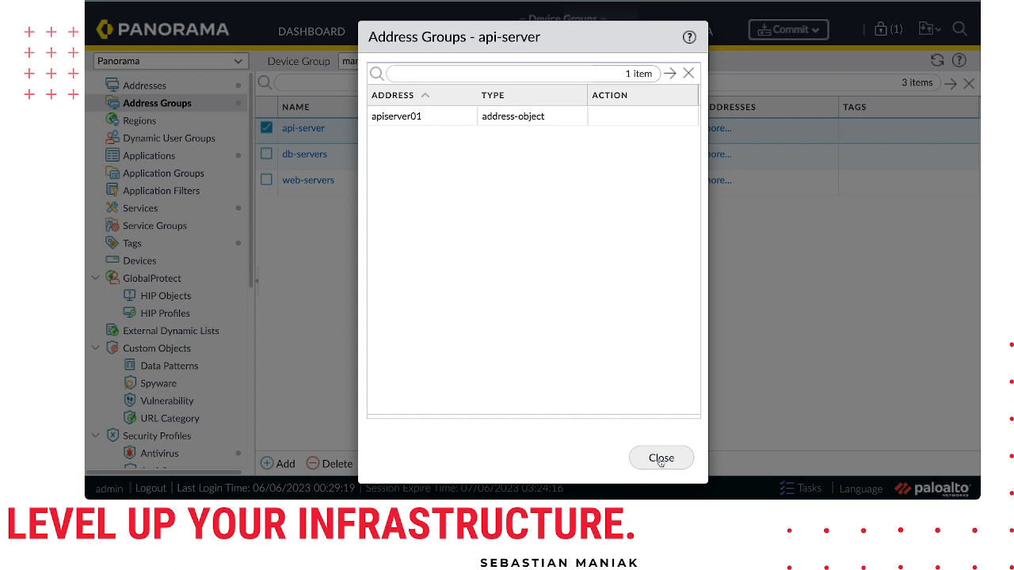
{"action": "left_click", "coordinate": [660, 460]}
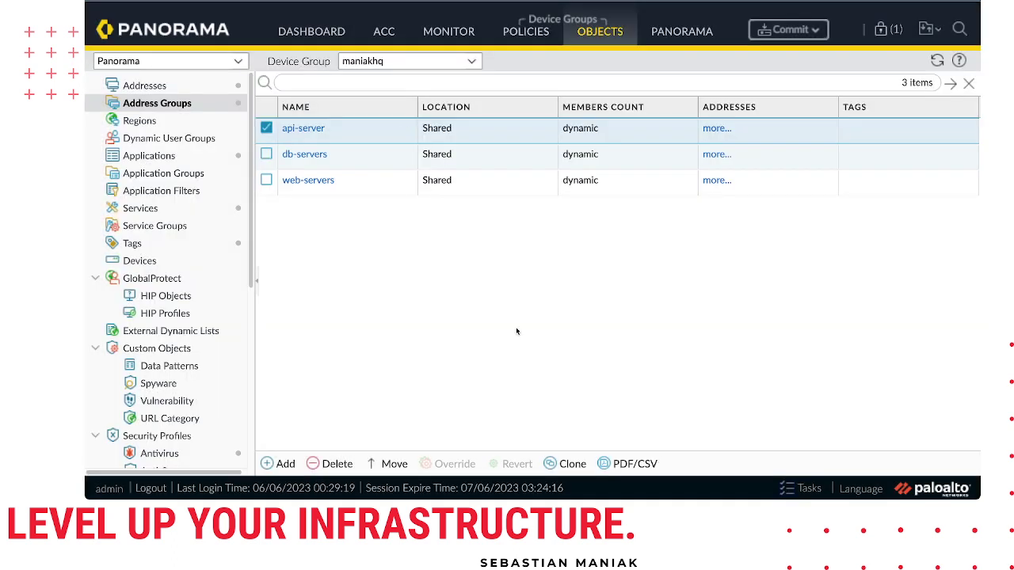
{"action": "left_click", "coordinate": [144, 87]}
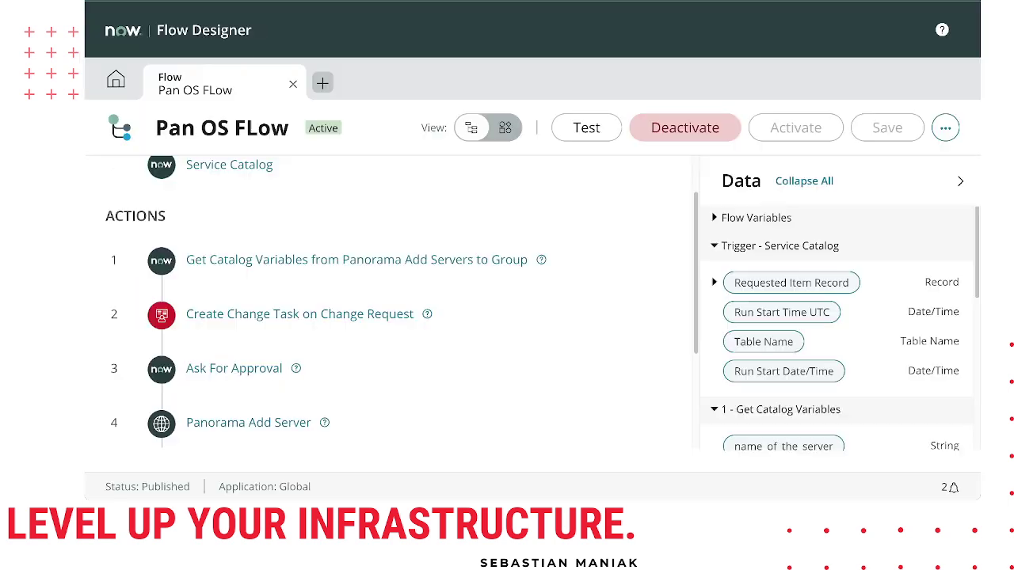
- Switch to Flow Designer and examine the Get Catalog Variables action of the Pan OS FLow, including its template item and selected variables
{"action": "left_click", "coordinate": [238, 261]}
{"action": "scroll", "coordinate": [256, 343], "scroll_direction": "down", "scroll_amount": 3}
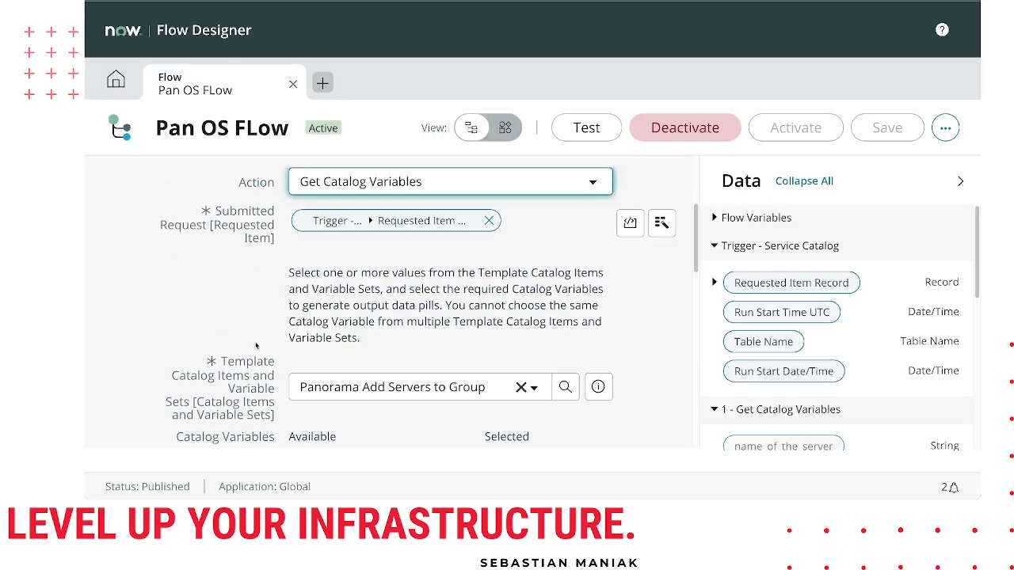
{"action": "scroll", "coordinate": [255, 343], "scroll_direction": "down", "scroll_amount": 1}
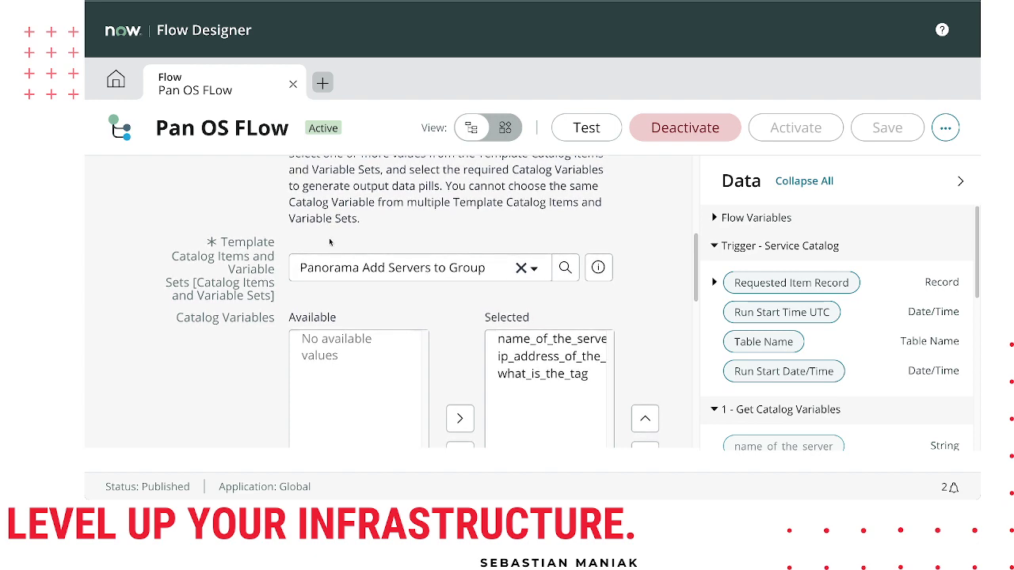
{"action": "scroll", "coordinate": [280, 252], "scroll_direction": "up", "scroll_amount": 3}
{"action": "left_click", "coordinate": [393, 198]}
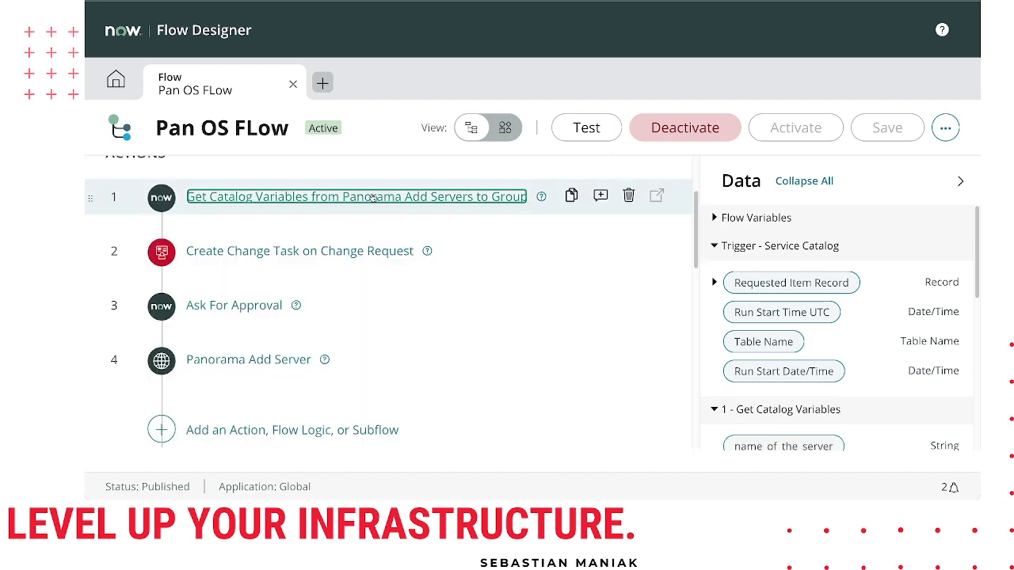
- Examine the Ask For Approval action's record, approval fields and approval rules
{"action": "left_click", "coordinate": [248, 305]}
{"action": "scroll", "coordinate": [354, 310], "scroll_direction": "down", "scroll_amount": 1}
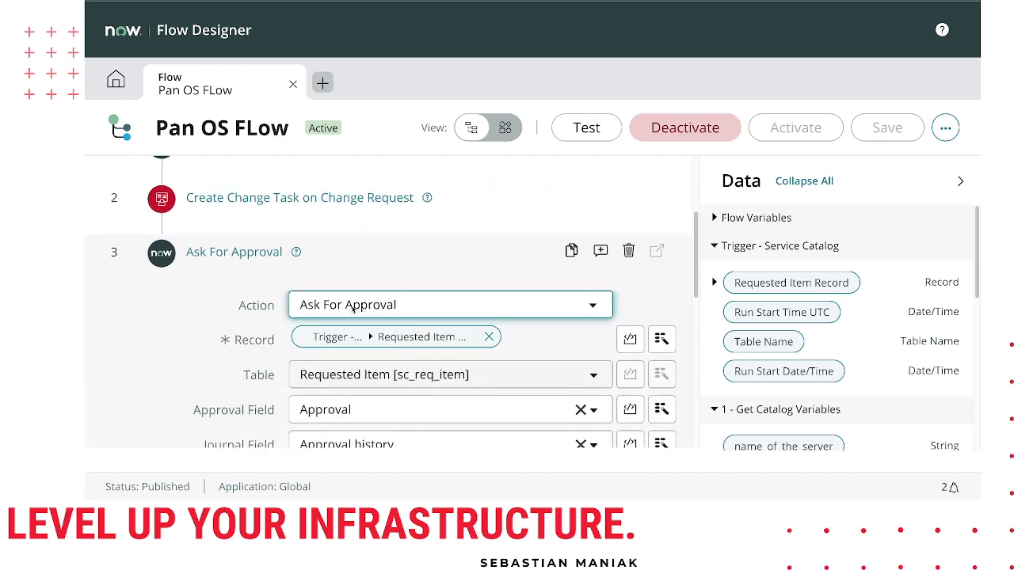
{"action": "scroll", "coordinate": [357, 315], "scroll_direction": "down", "scroll_amount": 2}
{"action": "scroll", "coordinate": [360, 321], "scroll_direction": "down", "scroll_amount": 1}
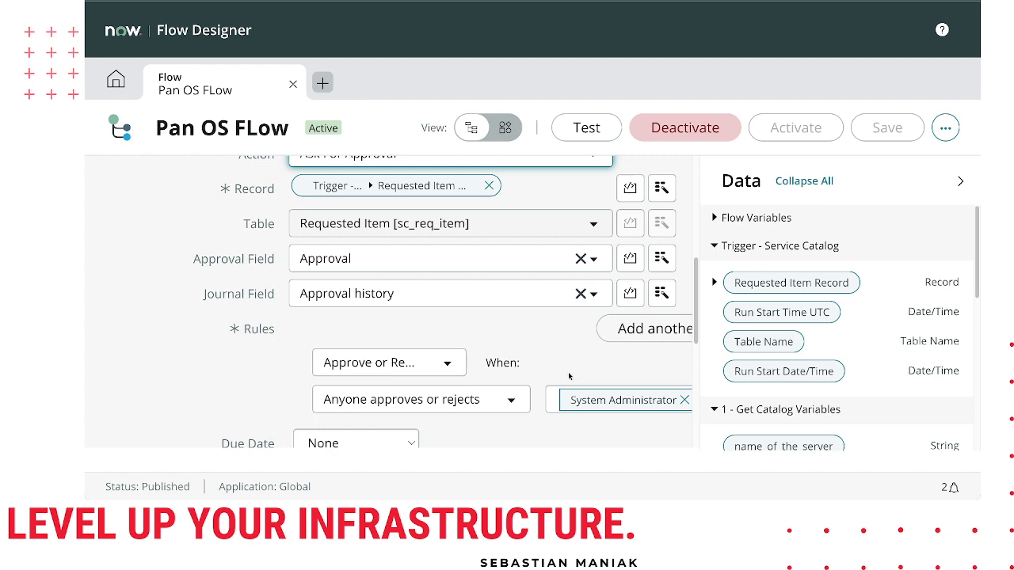
{"action": "scroll", "coordinate": [543, 366], "scroll_direction": "up", "scroll_amount": 1}
{"action": "scroll", "coordinate": [542, 367], "scroll_direction": "down", "scroll_amount": 5}
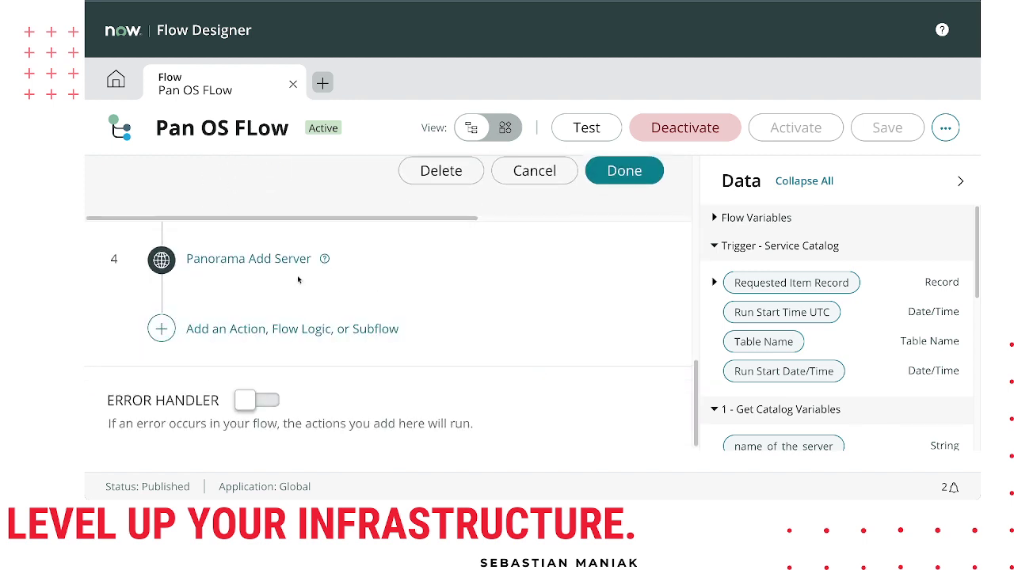
- Check the input mappings of the Panorama Add Server action and open that action's definition
{"action": "left_click", "coordinate": [252, 260]}
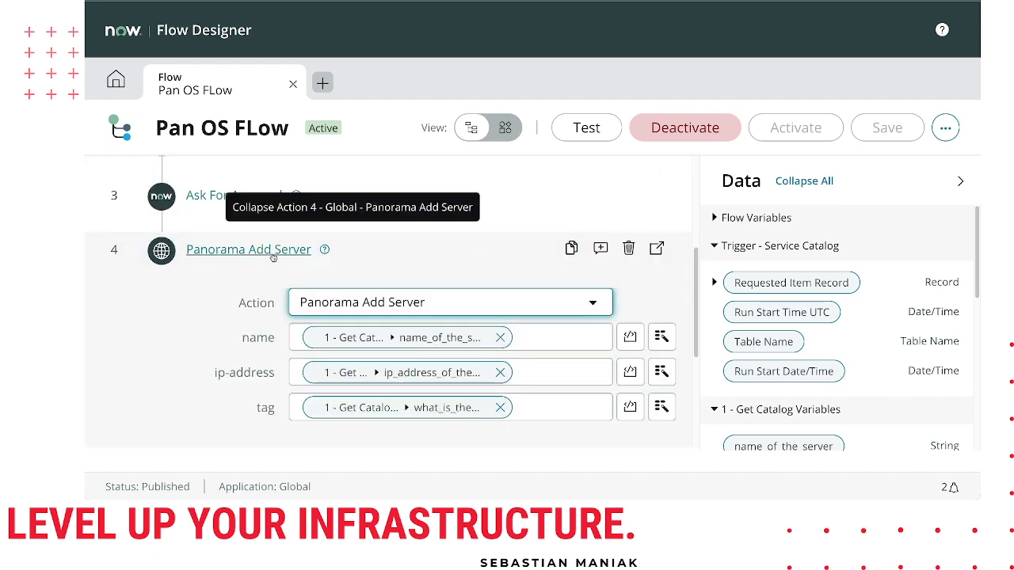
{"action": "left_click", "coordinate": [655, 251]}
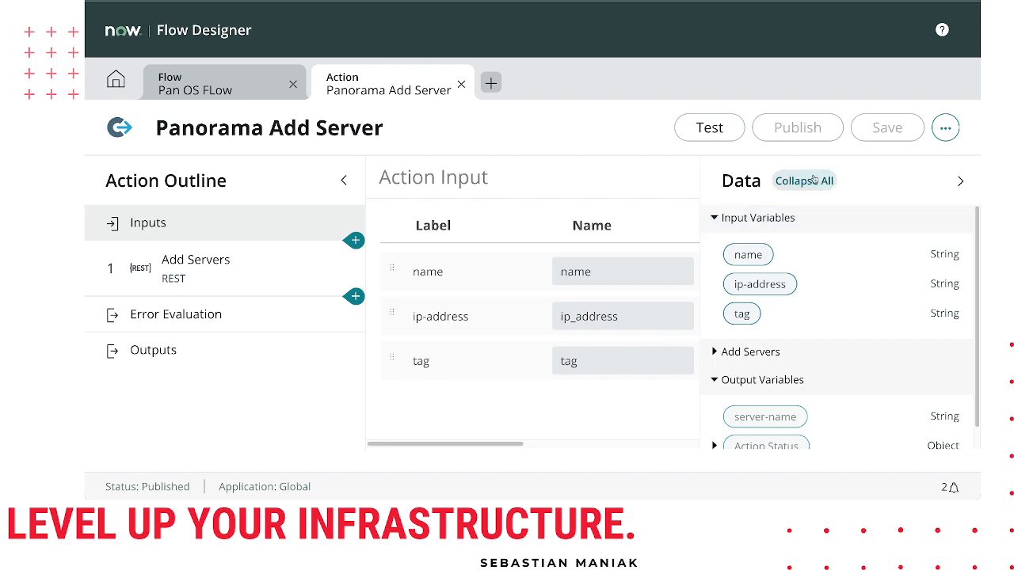
- Review the action's input variables and the connection details of its Add Servers REST step
{"action": "left_click", "coordinate": [962, 181]}
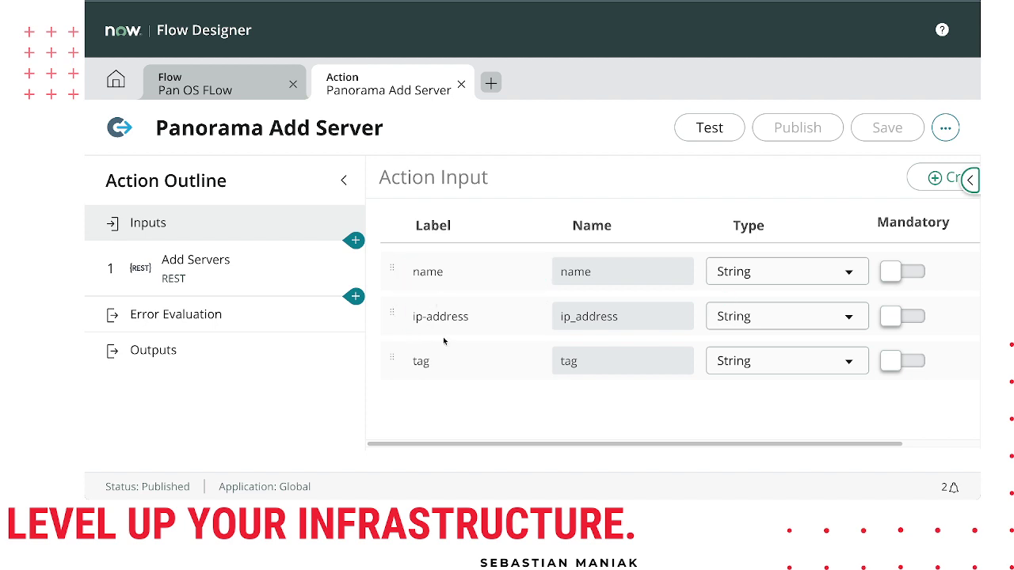
{"action": "left_click", "coordinate": [190, 261]}
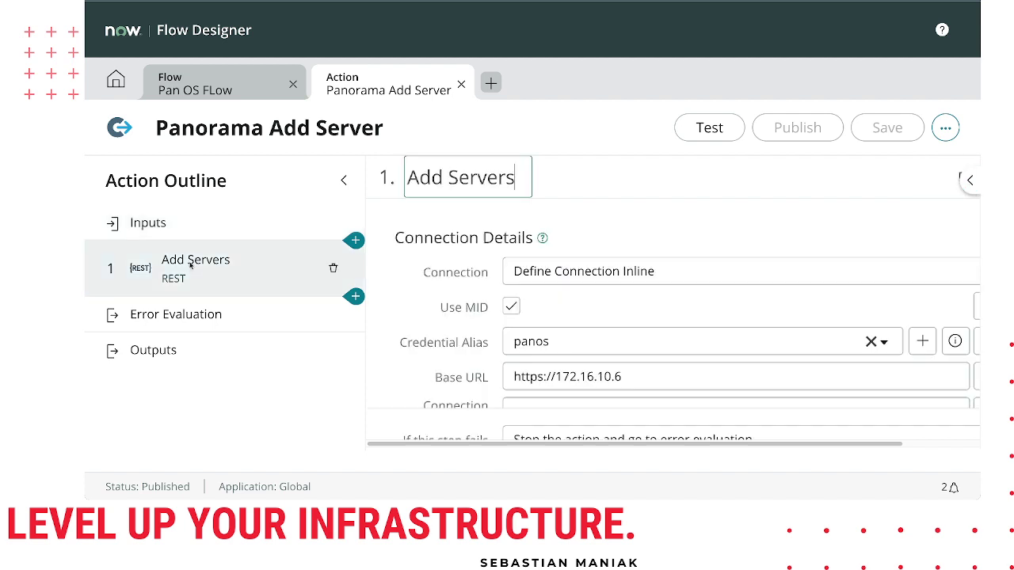
{"action": "left_click", "coordinate": [339, 179]}
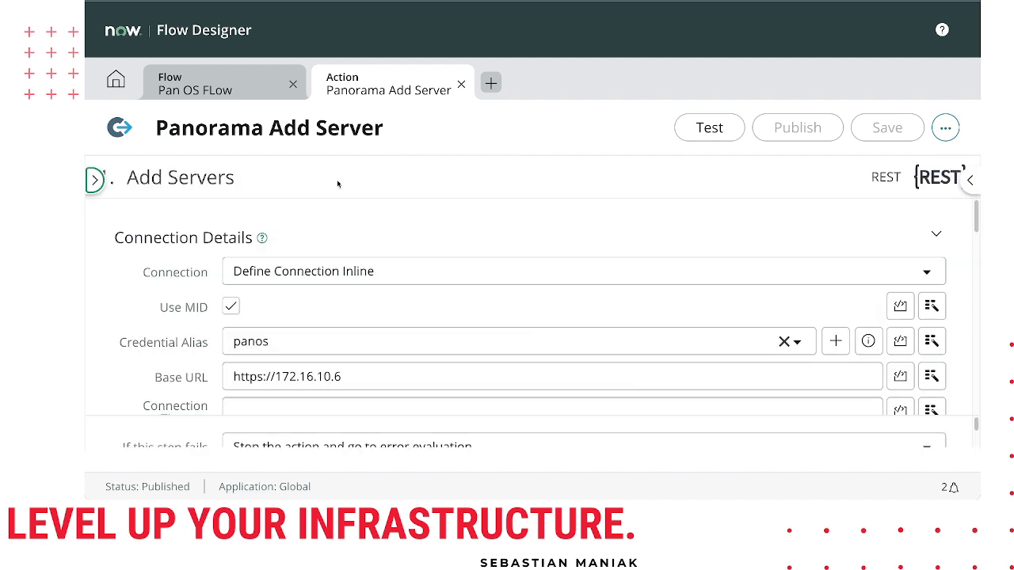
{"action": "scroll", "coordinate": [183, 340], "scroll_direction": "down", "scroll_amount": 1}
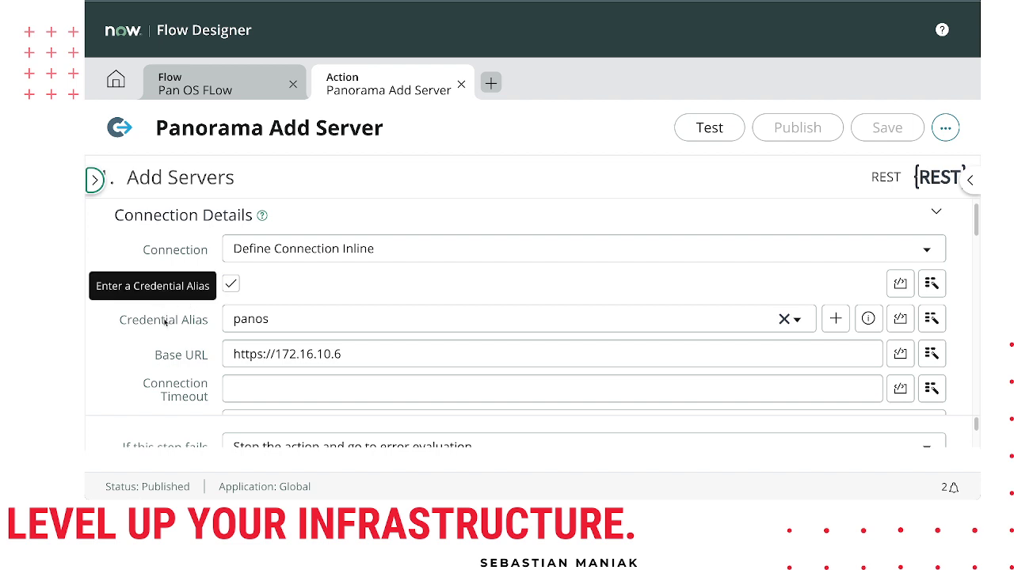
{"action": "scroll", "coordinate": [166, 323], "scroll_direction": "down", "scroll_amount": 1}
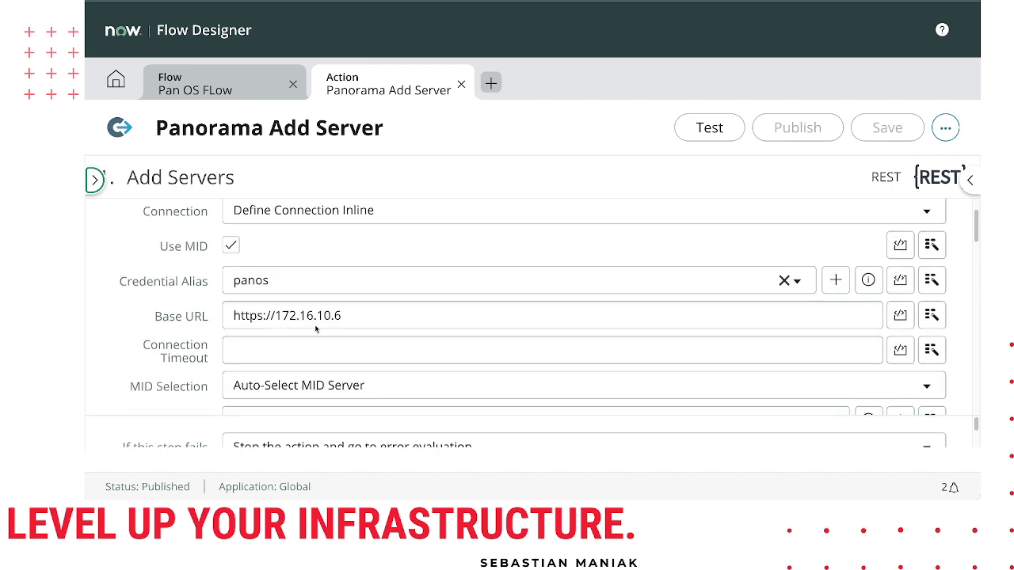
{"action": "scroll", "coordinate": [322, 316], "scroll_direction": "down", "scroll_amount": 5}
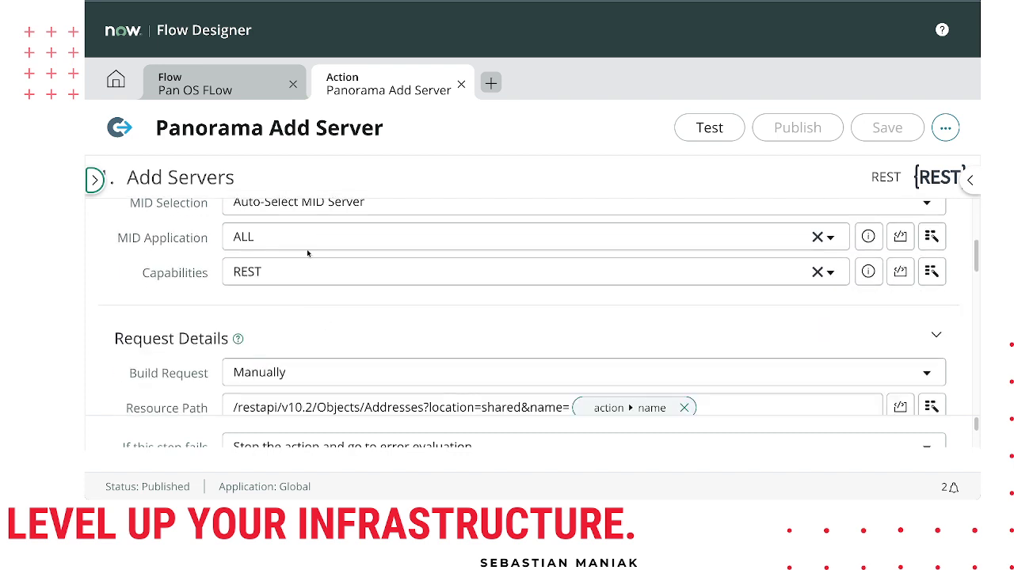
- Examine the Add Servers request details, comparing the name variable in the resource path with the action's input variables
{"action": "scroll", "coordinate": [342, 261], "scroll_direction": "down", "scroll_amount": 1}
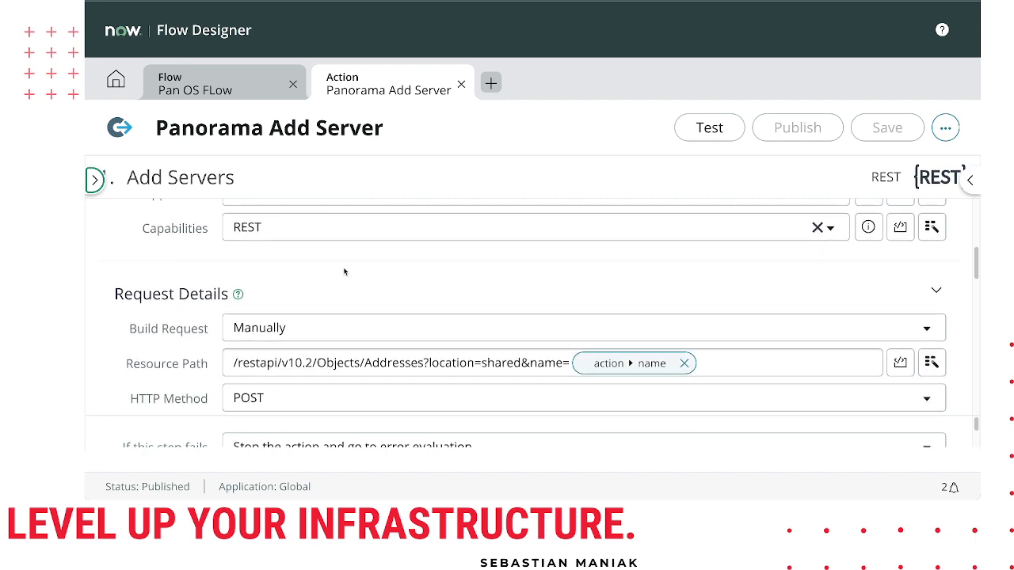
{"action": "scroll", "coordinate": [344, 272], "scroll_direction": "down", "scroll_amount": 1}
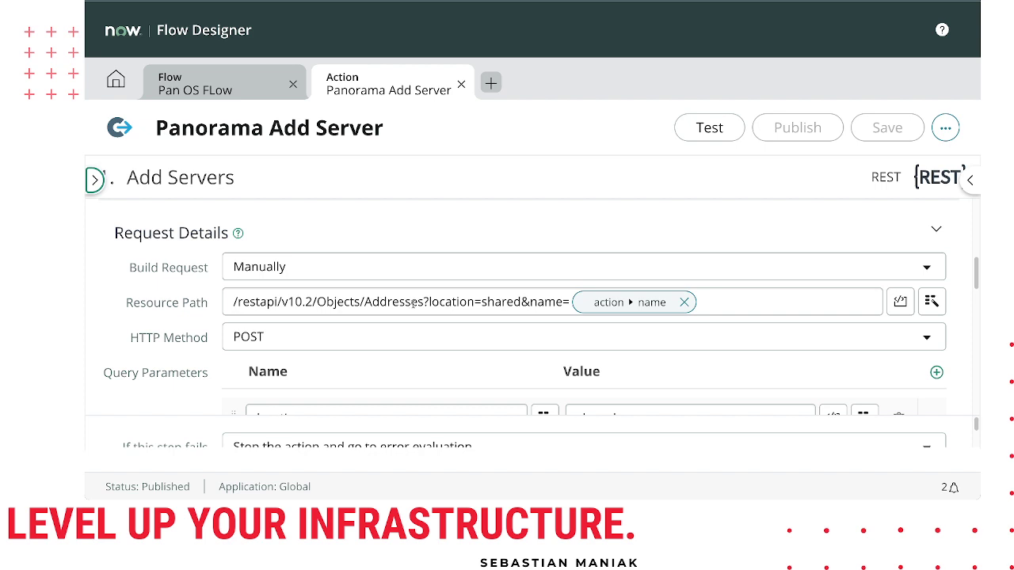
{"action": "mouse_move", "coordinate": [586, 307]}
{"action": "left_click", "coordinate": [969, 180]}
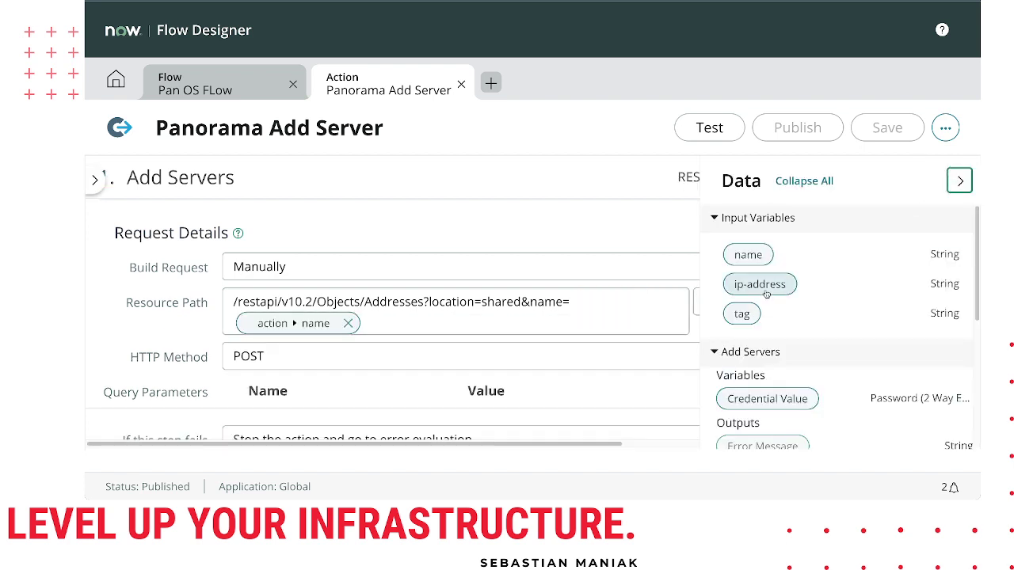
{"action": "mouse_move", "coordinate": [748, 255]}
{"action": "left_mouse_down"}
{"action": "mouse_move", "coordinate": [392, 336]}
{"action": "mouse_move", "coordinate": [552, 308]}
{"action": "mouse_move", "coordinate": [751, 242]}
{"action": "left_mouse_up"}
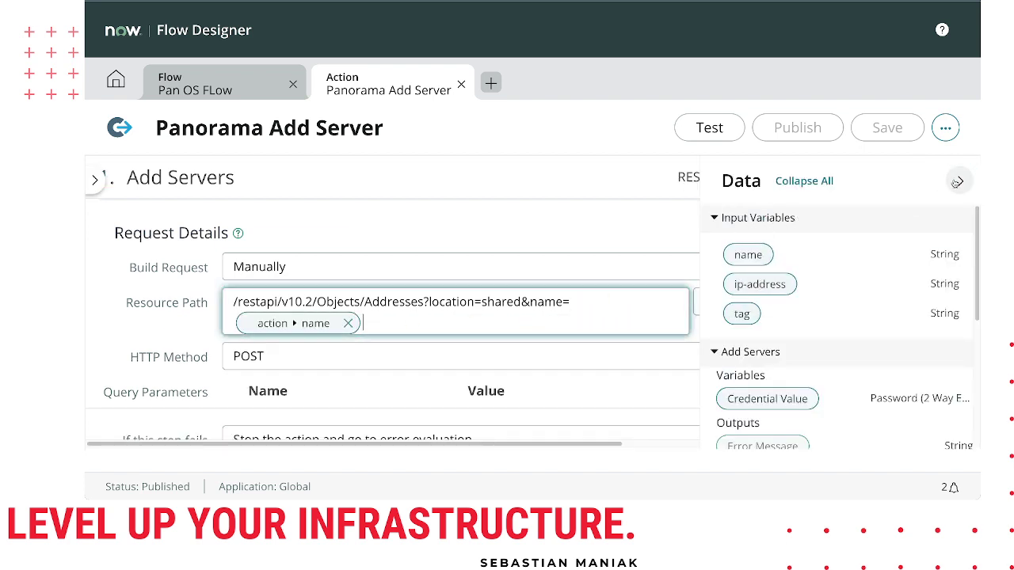
{"action": "left_click", "coordinate": [959, 181]}
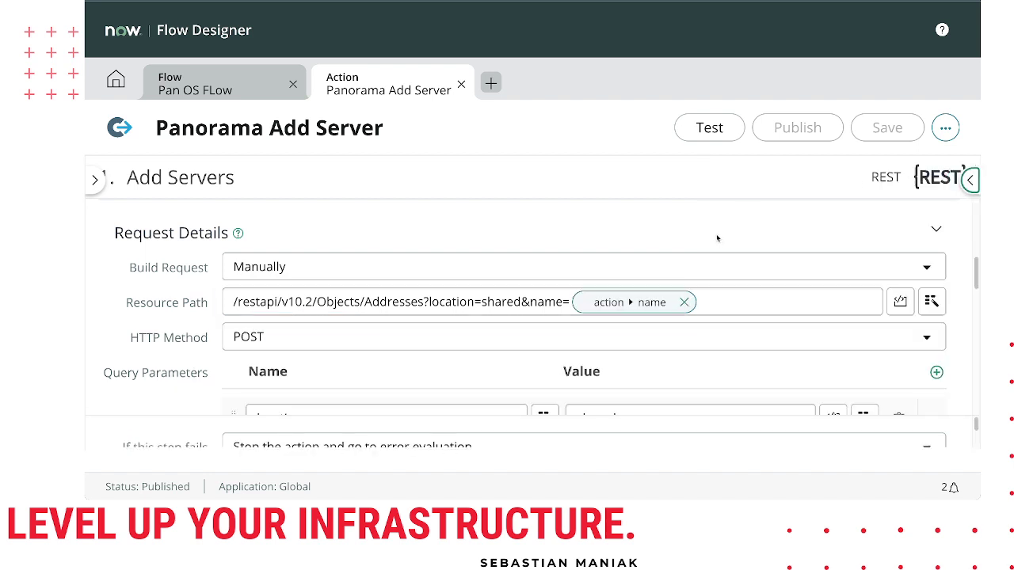
- Examine the REST step's HTTP method, query parameters, headers and JSON request body
{"action": "scroll", "coordinate": [644, 230], "scroll_direction": "down", "scroll_amount": 2}
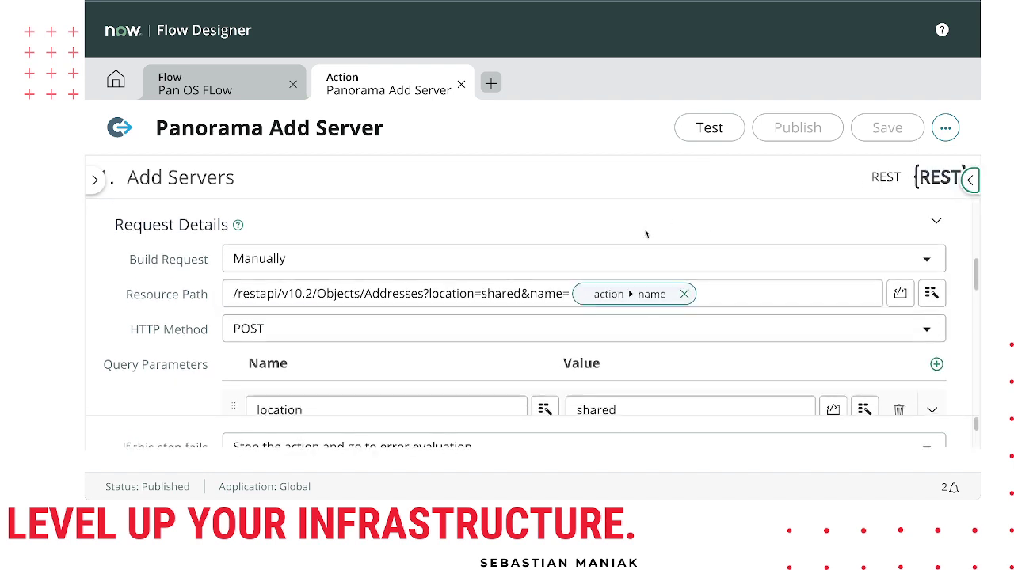
{"action": "scroll", "coordinate": [436, 313], "scroll_direction": "down", "scroll_amount": 4}
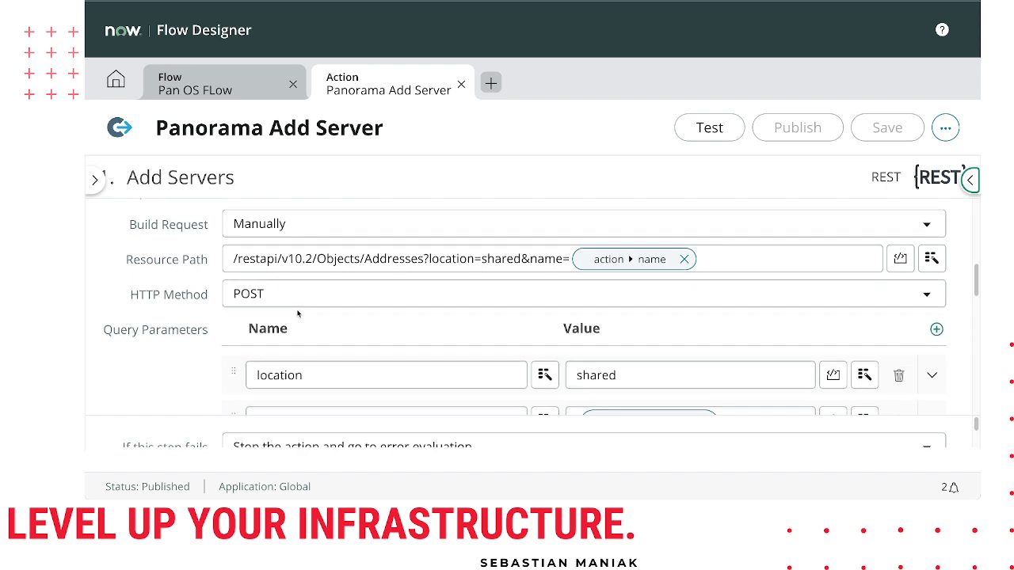
{"action": "scroll", "coordinate": [408, 289], "scroll_direction": "down", "scroll_amount": 1}
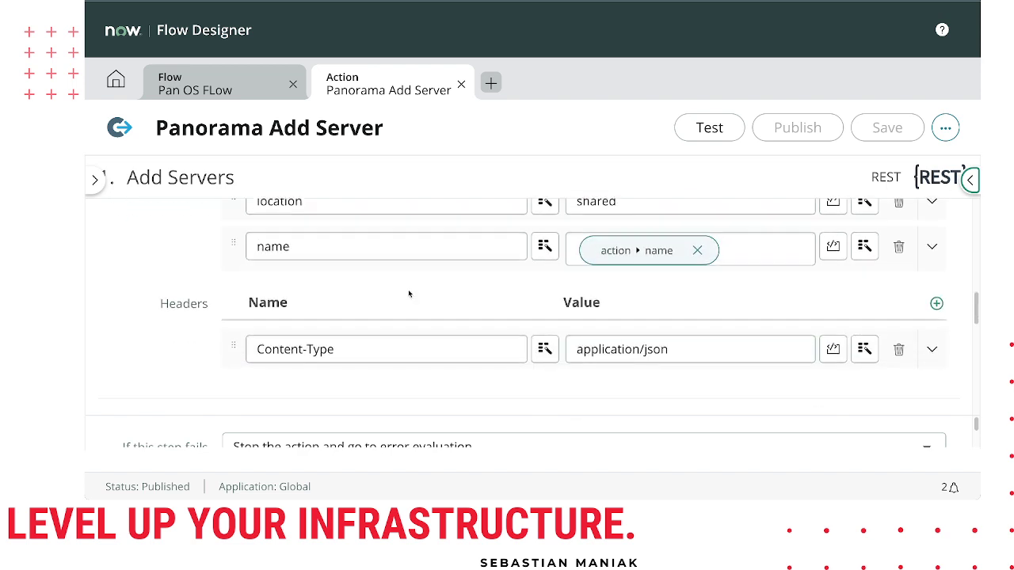
{"action": "scroll", "coordinate": [440, 305], "scroll_direction": "down", "scroll_amount": 1}
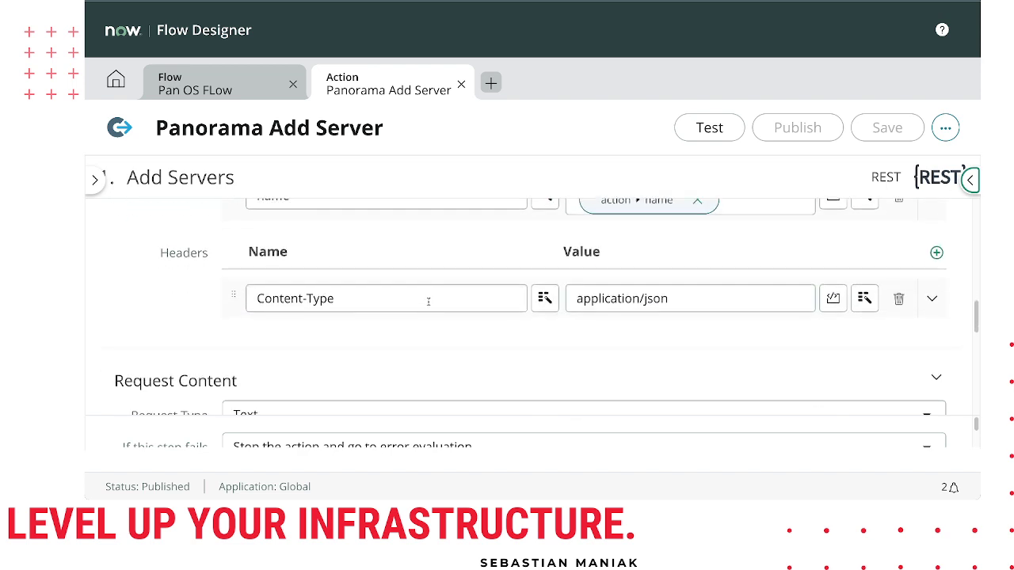
{"action": "scroll", "coordinate": [429, 297], "scroll_direction": "down", "scroll_amount": 4}
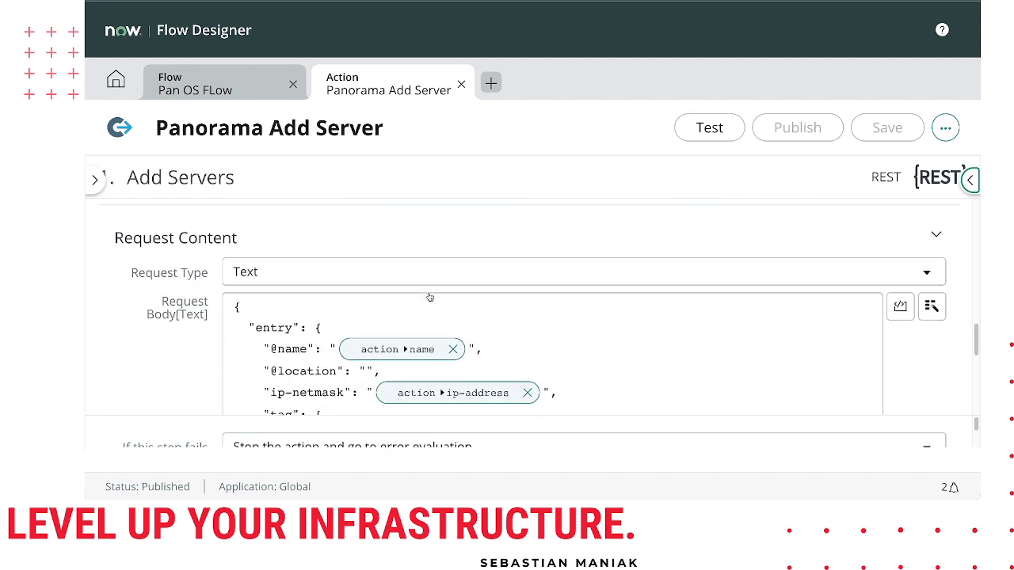
{"action": "scroll", "coordinate": [412, 329], "scroll_direction": "down", "scroll_amount": 1}
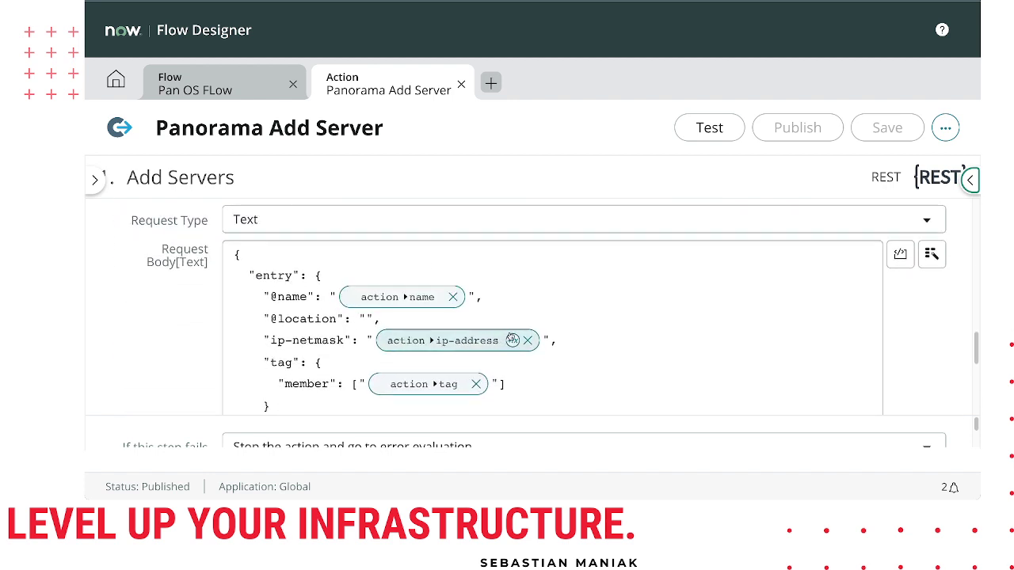
{"action": "scroll", "coordinate": [506, 334], "scroll_direction": "down", "scroll_amount": 1}
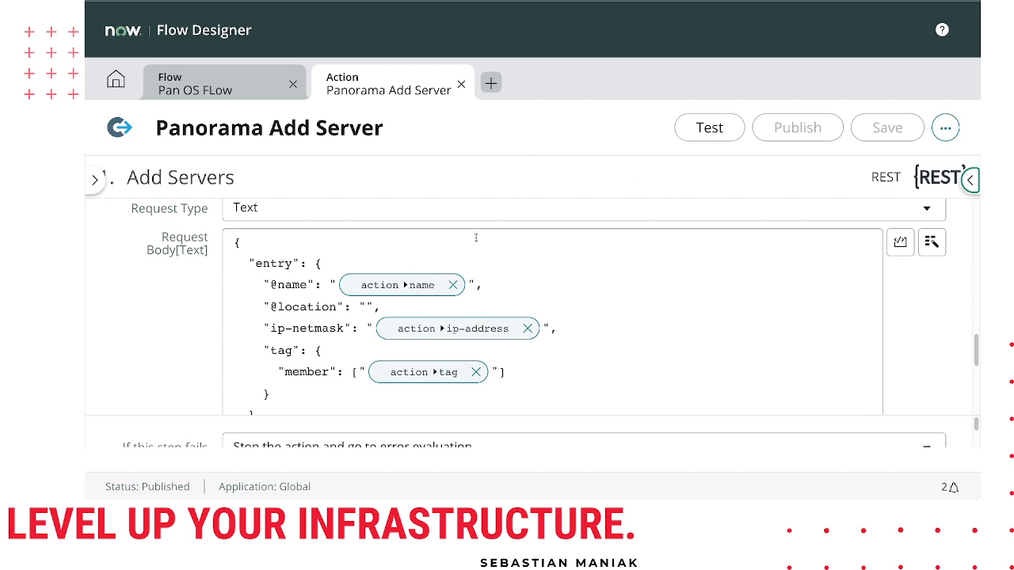
{"action": "left_click", "coordinate": [969, 179]}
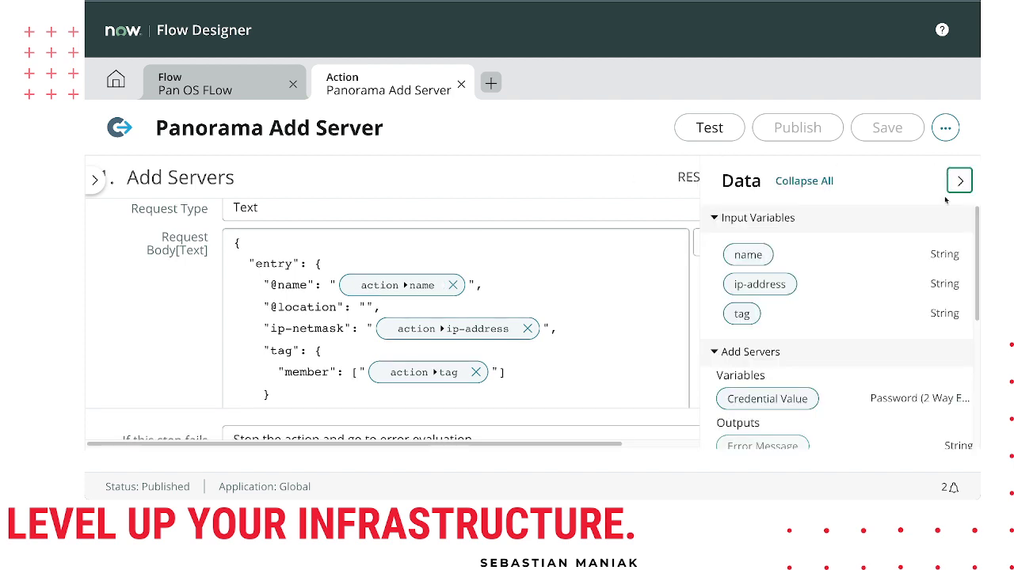
{"action": "left_click_drag", "start_coordinate": [761, 261], "coordinate": [468, 283]}
{"action": "left_click", "coordinate": [454, 286]}
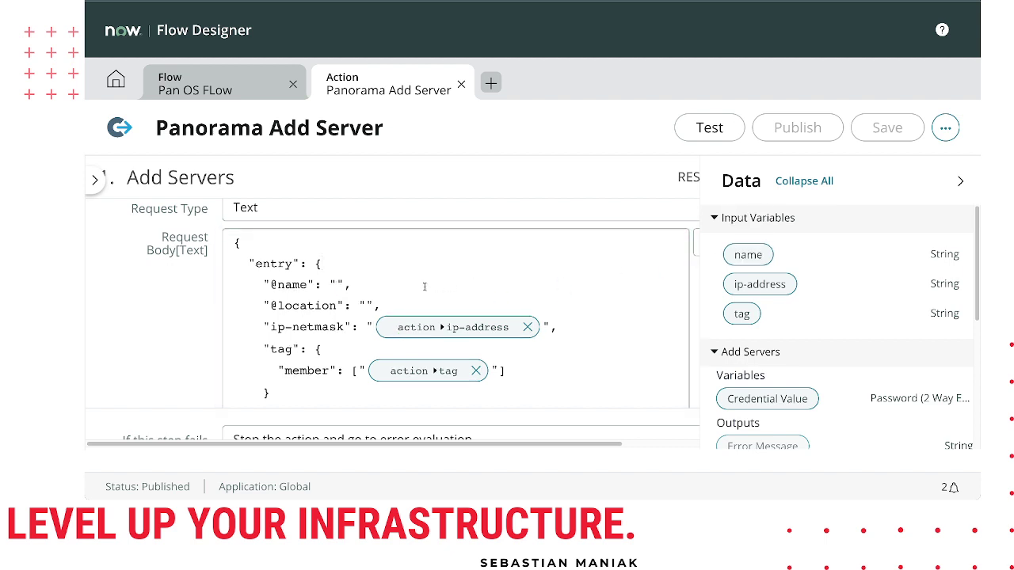
{"action": "left_click_drag", "start_coordinate": [748, 255], "coordinate": [339, 290]}
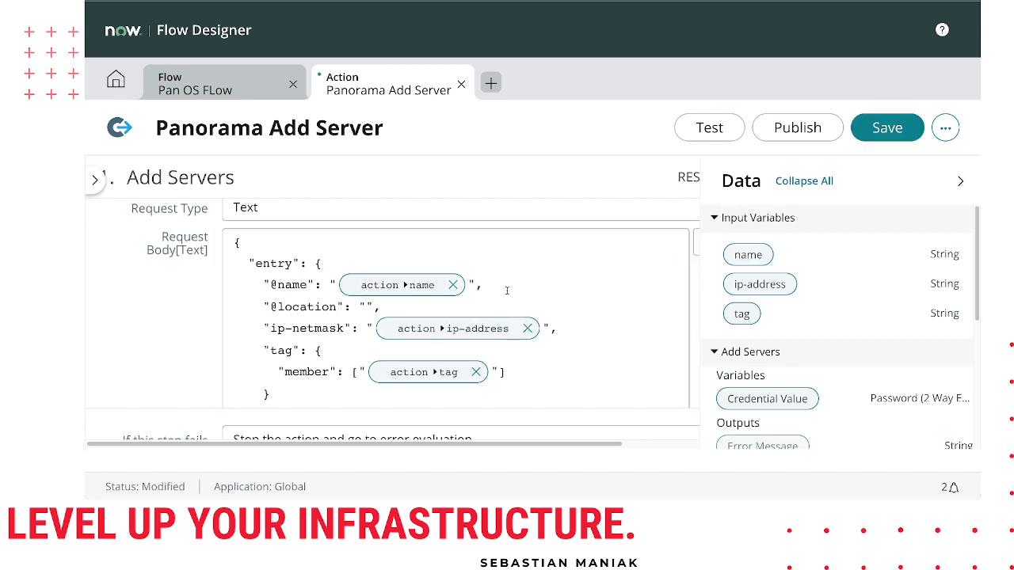
{"action": "scroll", "coordinate": [506, 292], "scroll_direction": "down", "scroll_amount": 3}
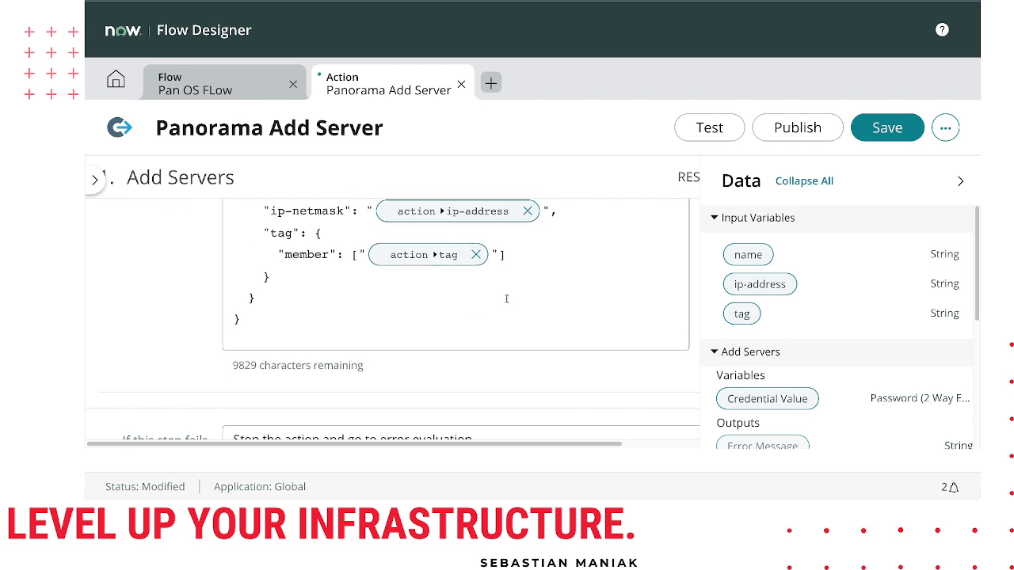
- Save and publish the Panorama Add Server action
{"action": "left_click", "coordinate": [873, 134]}
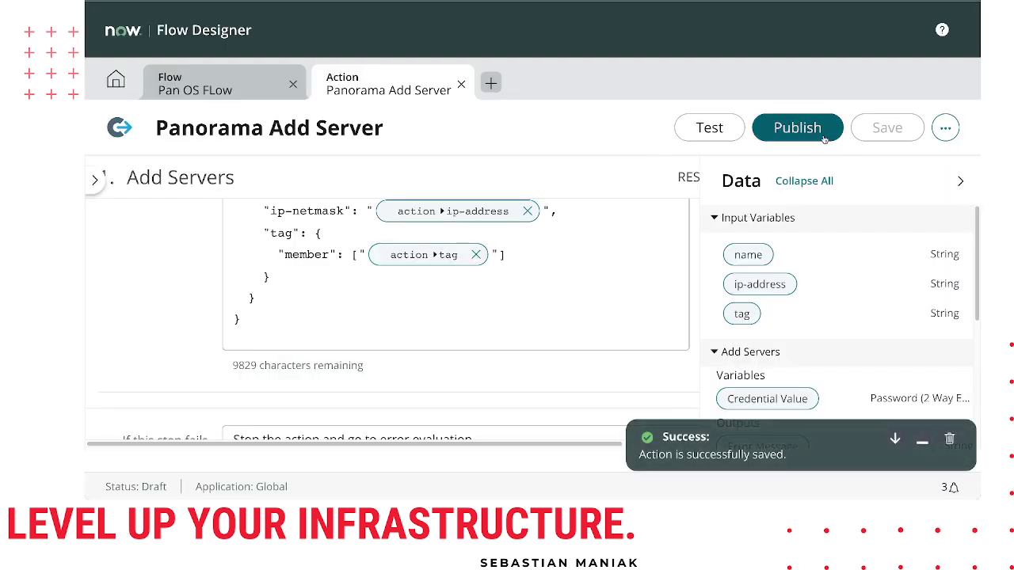
{"action": "left_click", "coordinate": [824, 139]}
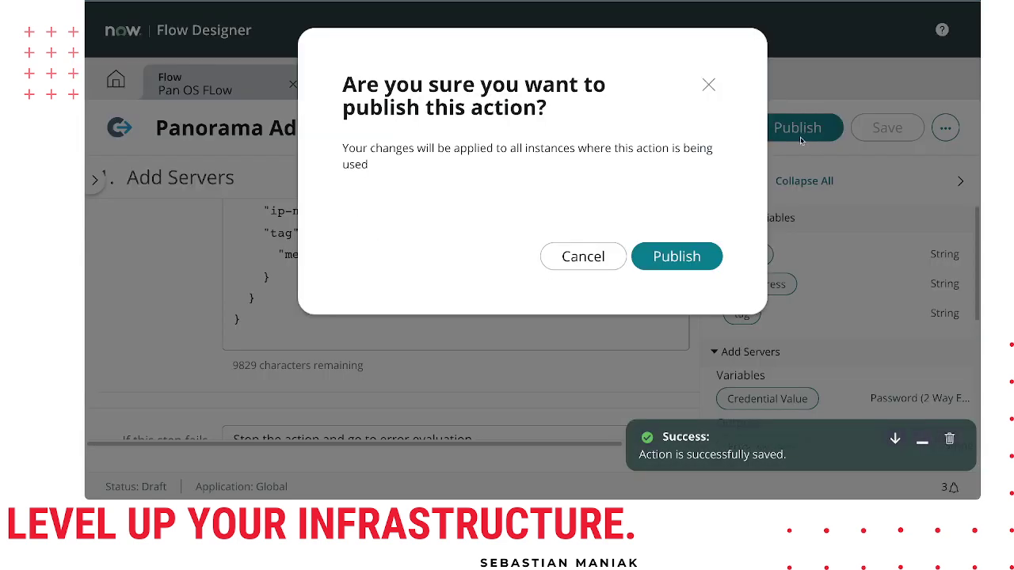
{"action": "left_click", "coordinate": [674, 256]}
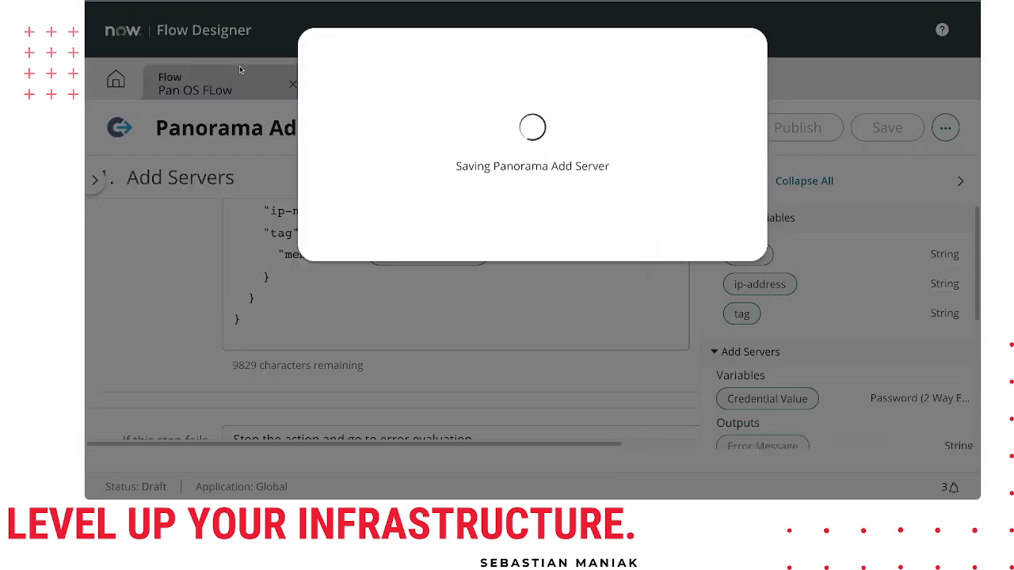
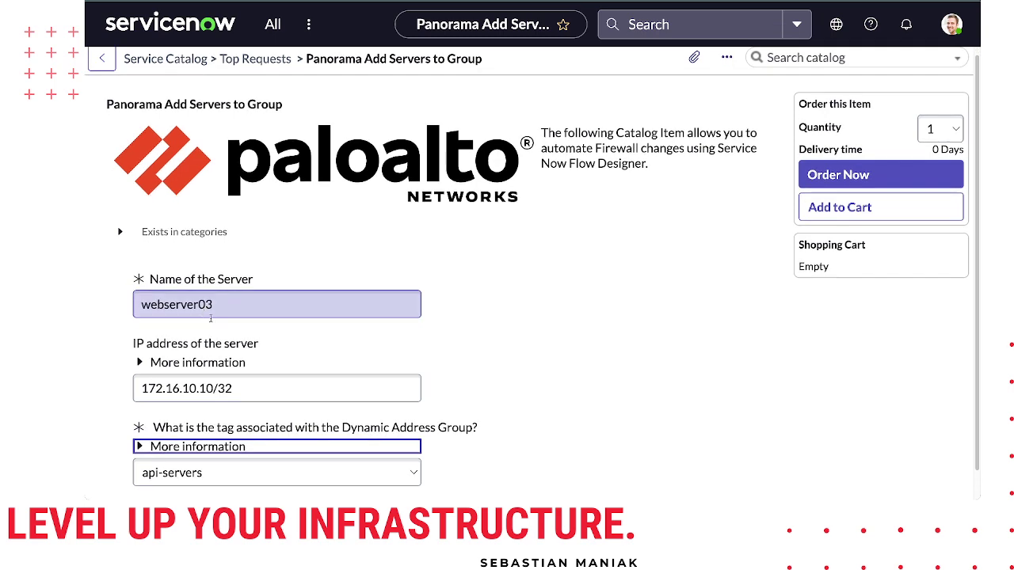
- In the Panorama Add Servers to Group catalog form, set the dynamic address group tag to web-servers and order the item
{"action": "left_click", "coordinate": [189, 428]}
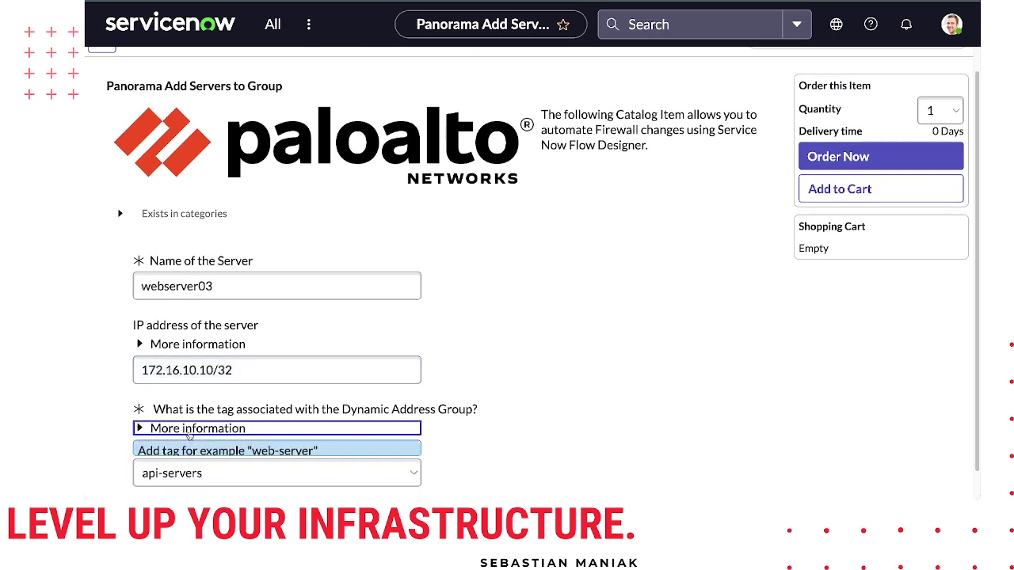
{"action": "left_click", "coordinate": [189, 428]}
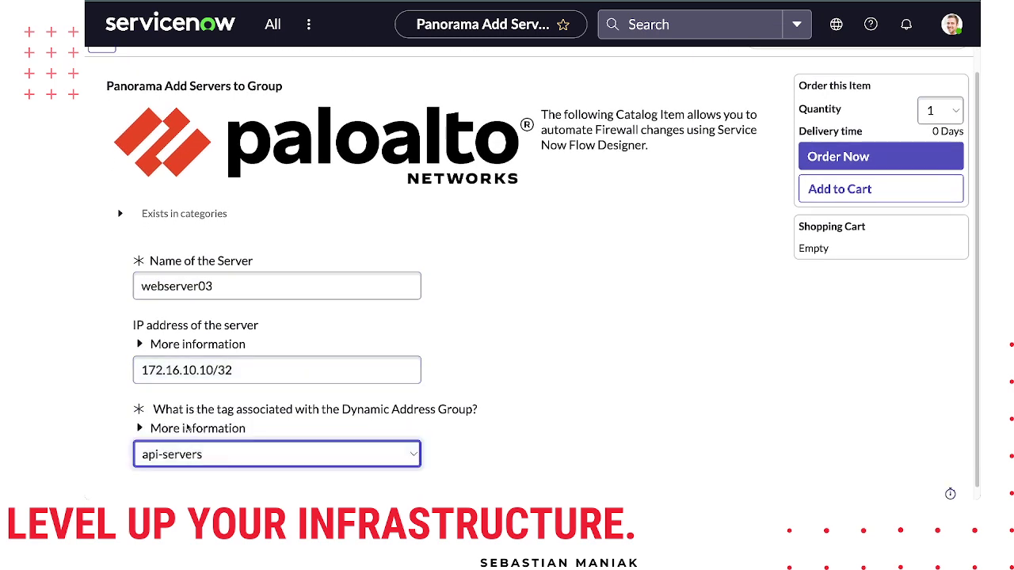
{"action": "key", "text": "Down"}
{"action": "left_click", "coordinate": [618, 364]}
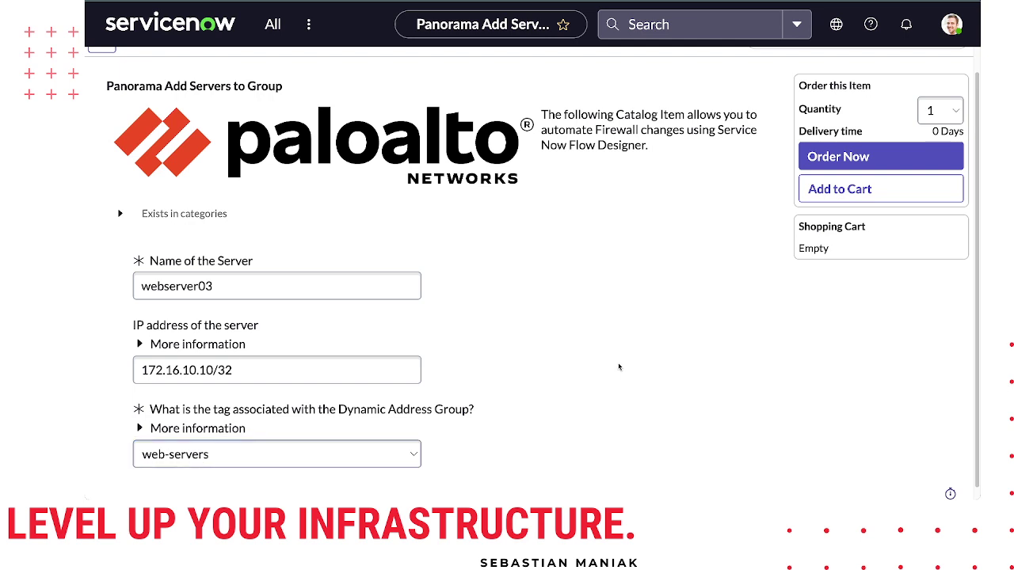
{"action": "left_click", "coordinate": [840, 158]}
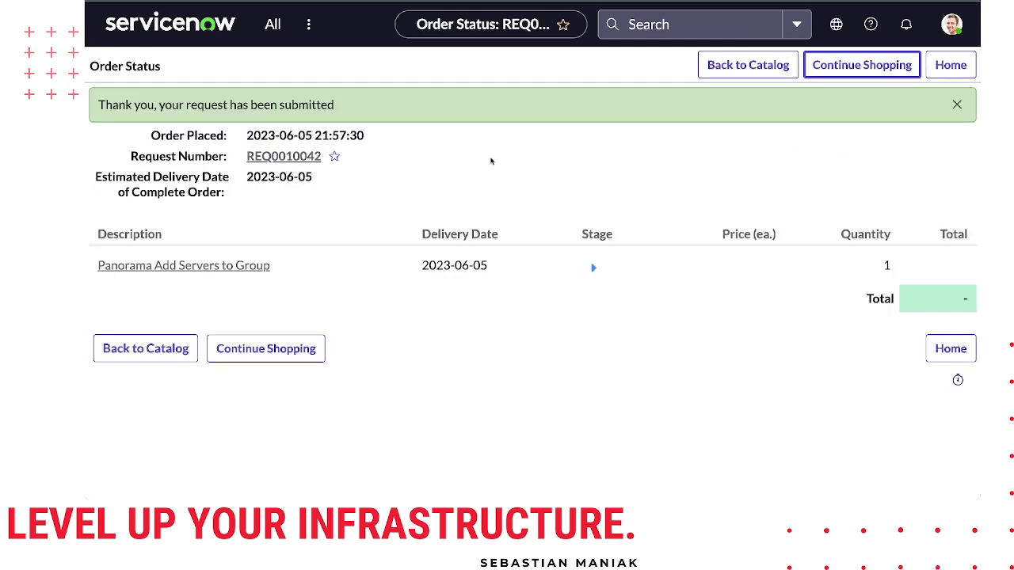
- Open the submitted request's requested item and review its variables, activity and approvers section
{"action": "left_click", "coordinate": [280, 158]}
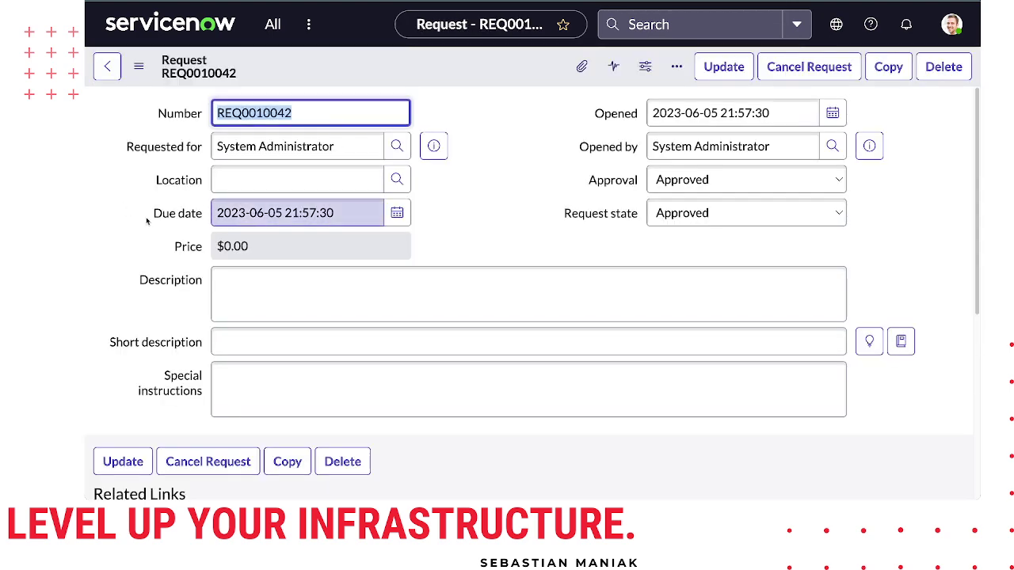
{"action": "scroll", "coordinate": [146, 224], "scroll_direction": "down", "scroll_amount": 2}
{"action": "scroll", "coordinate": [147, 228], "scroll_direction": "down", "scroll_amount": 3}
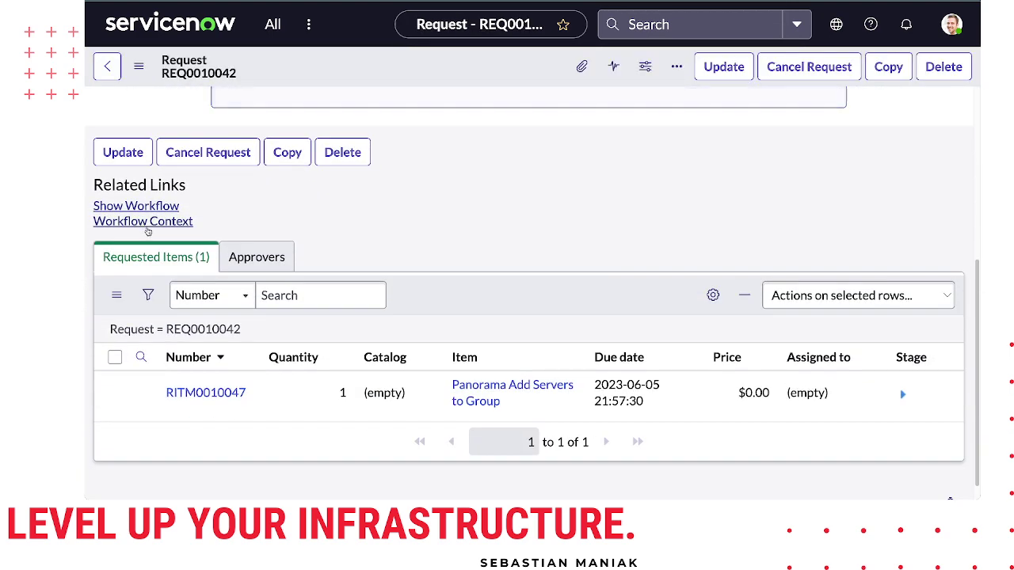
{"action": "left_click", "coordinate": [212, 394]}
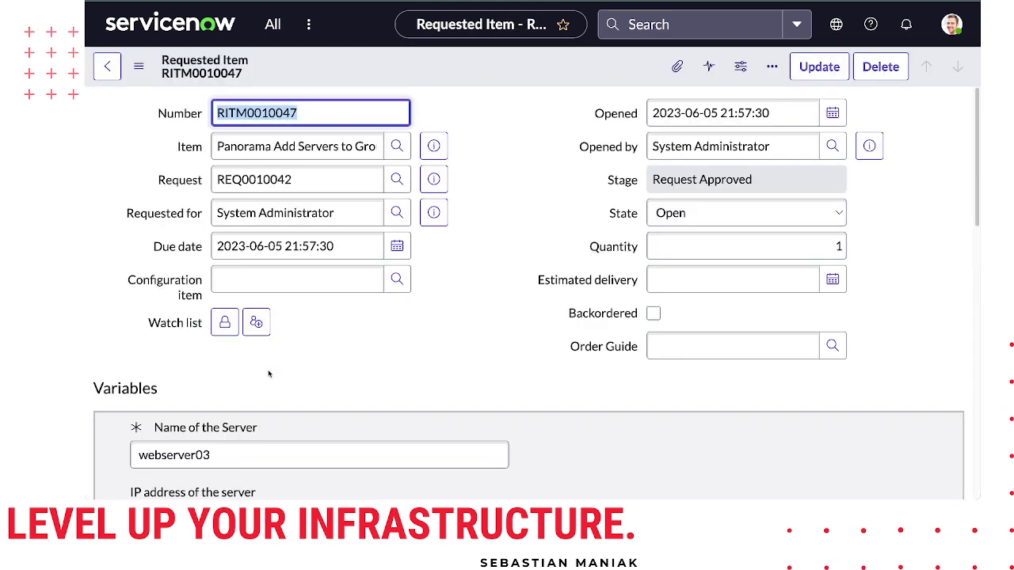
{"action": "scroll", "coordinate": [272, 377], "scroll_direction": "down", "scroll_amount": 4}
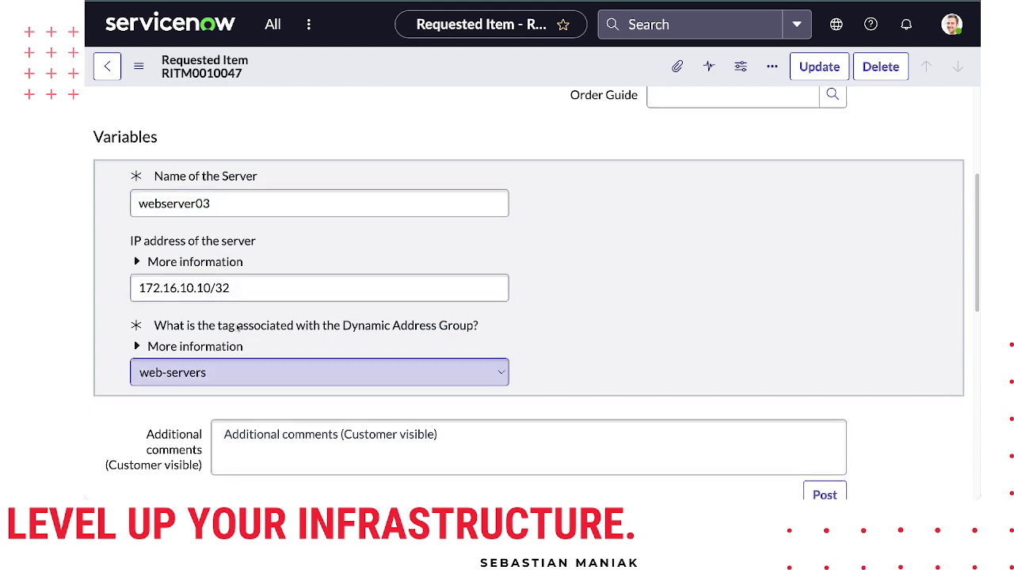
{"action": "scroll", "coordinate": [280, 238], "scroll_direction": "down", "scroll_amount": 5}
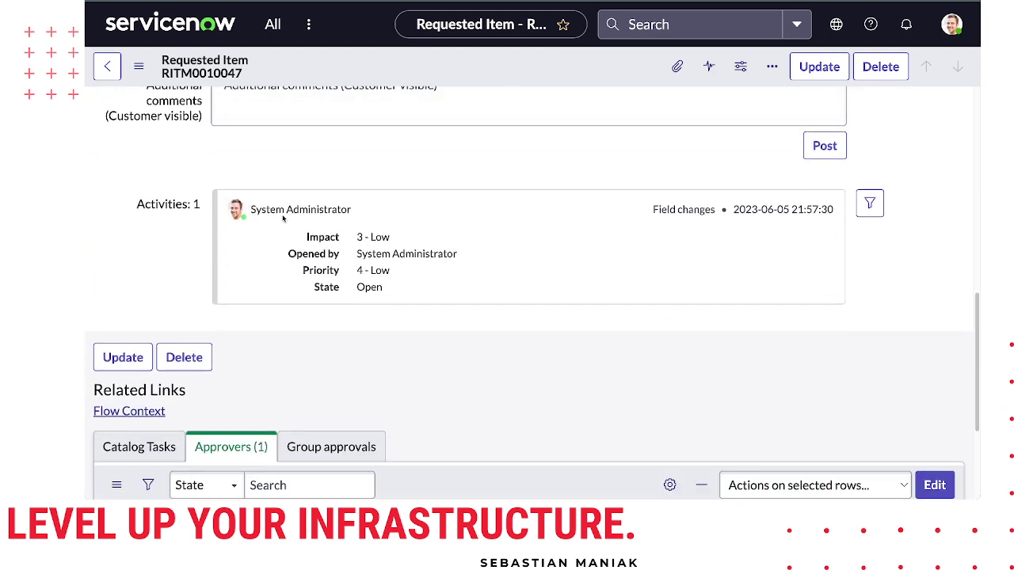
- Open the requested item's pending approval, review the submitted server details under Panorama Add Servers to Group, and approve the request
{"action": "scroll", "coordinate": [270, 309], "scroll_direction": "down", "scroll_amount": 2}
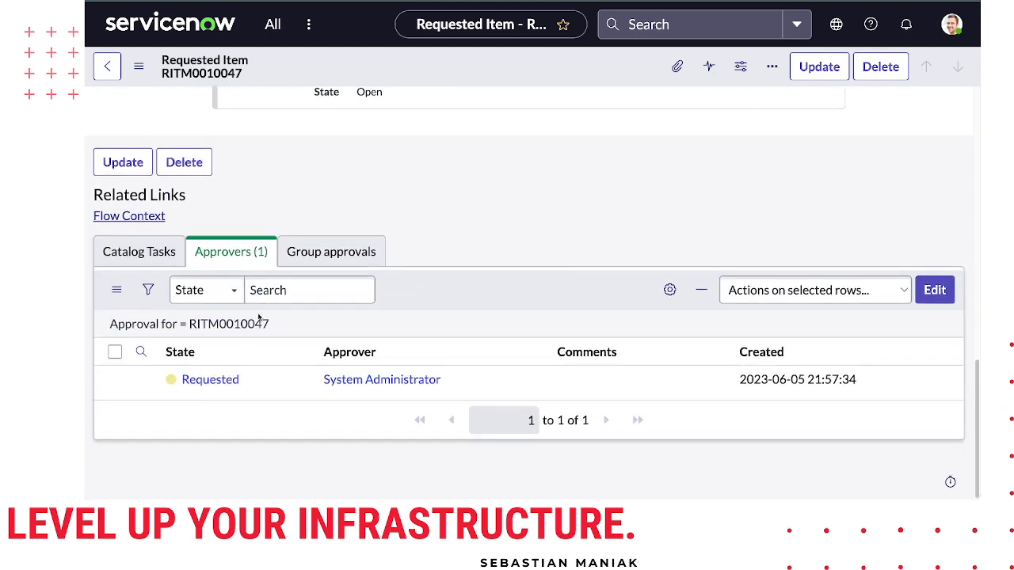
{"action": "left_click", "coordinate": [212, 381]}
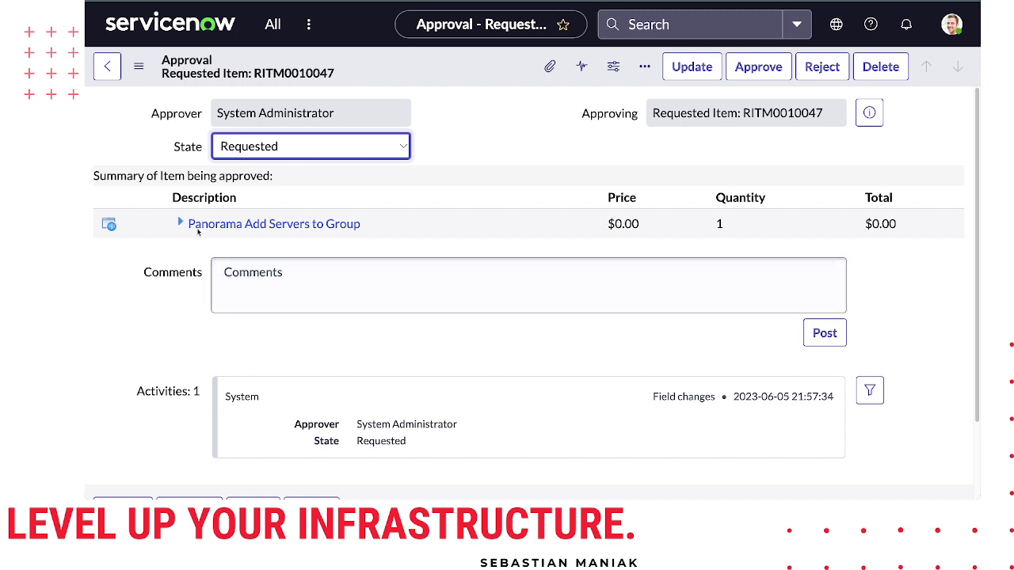
{"action": "left_click", "coordinate": [180, 223]}
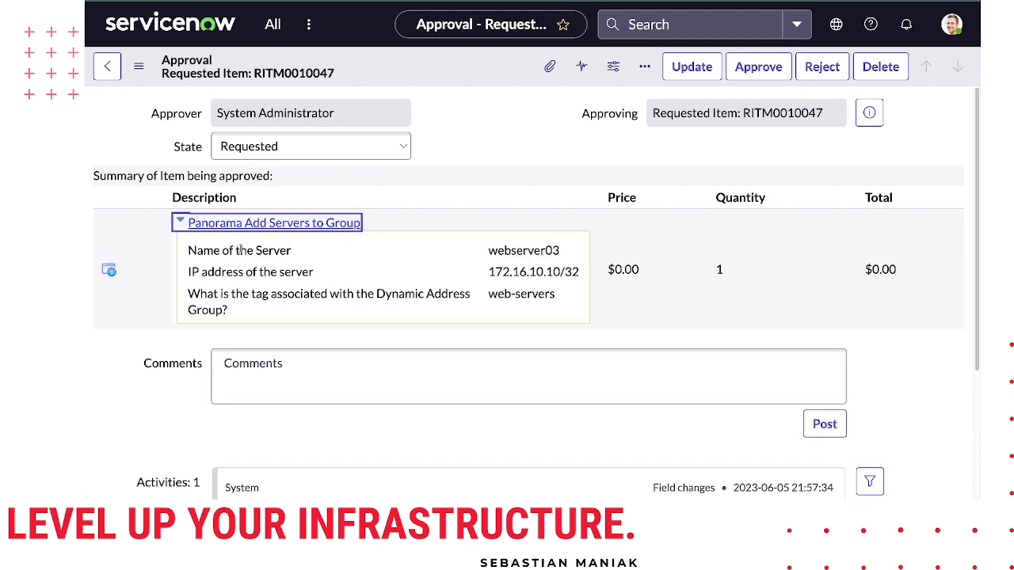
{"action": "left_click_drag", "start_coordinate": [188, 252], "coordinate": [362, 306]}
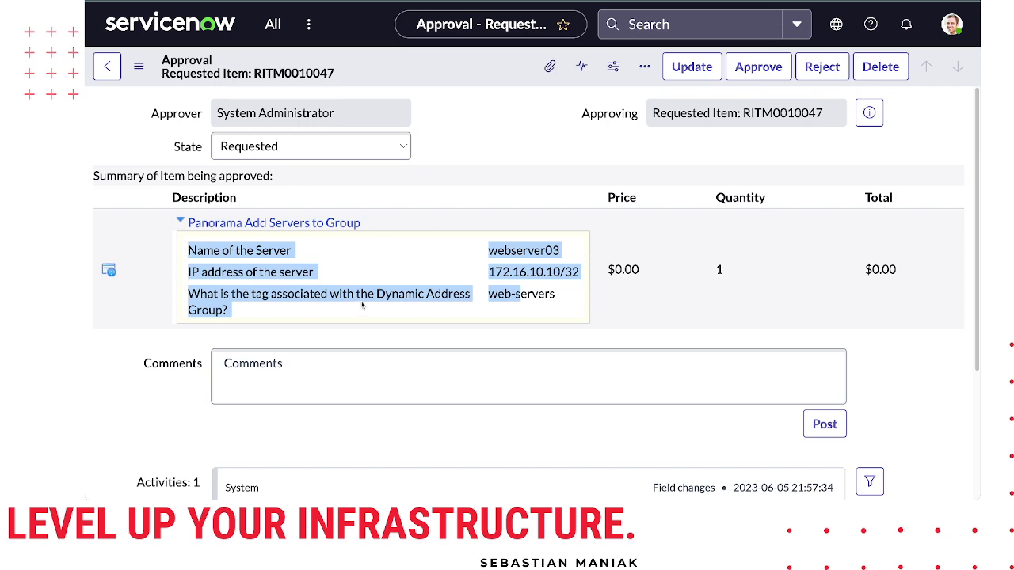
{"action": "scroll", "coordinate": [362, 305], "scroll_direction": "down", "scroll_amount": 3}
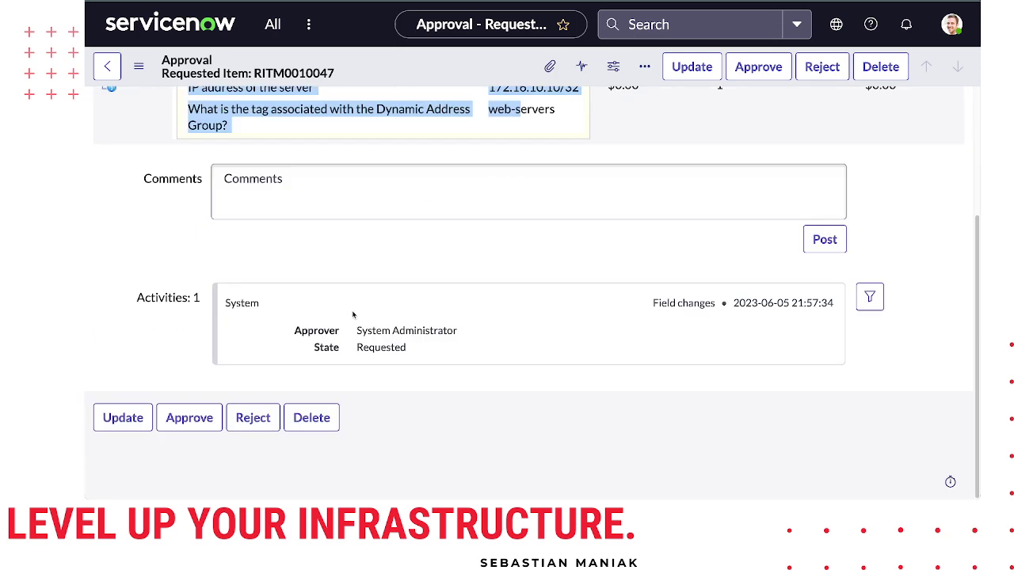
{"action": "left_click", "coordinate": [189, 418]}
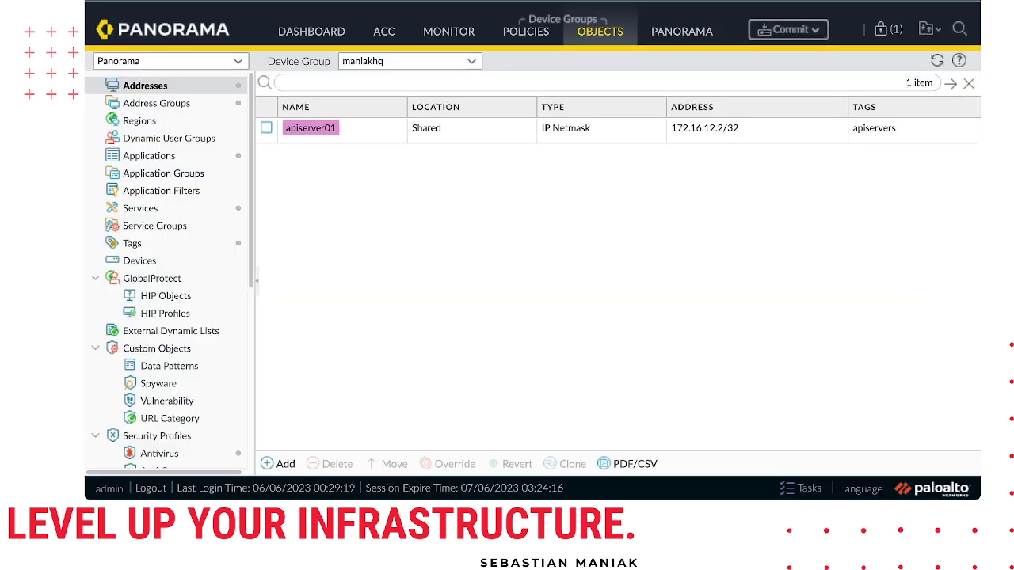
- Check the address objects in Panorama, and review the Pan OS FLow actions and the requested item's stage in ServiceNow
{"action": "left_click", "coordinate": [169, 85]}
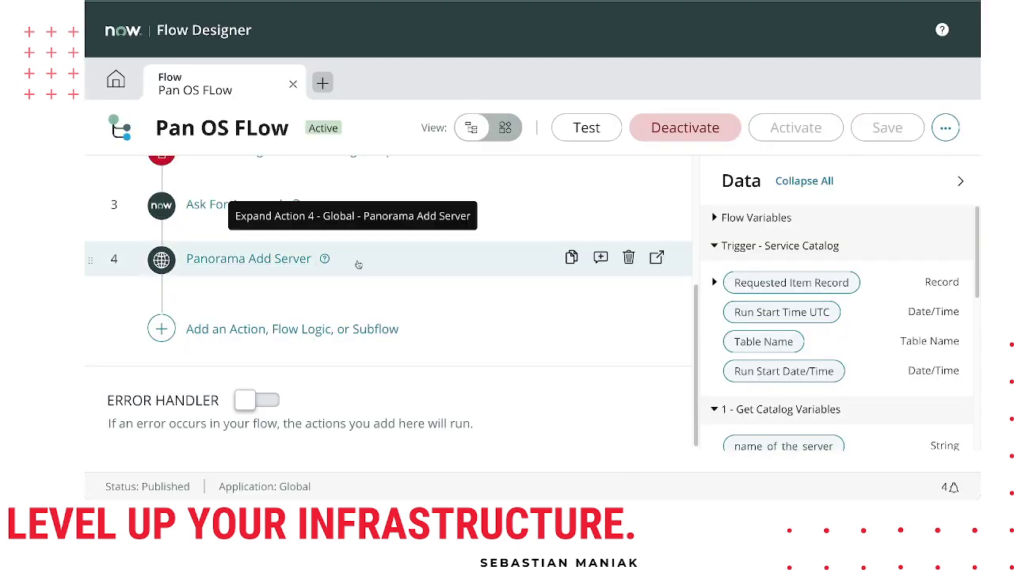
{"action": "scroll", "coordinate": [331, 269], "scroll_direction": "up", "scroll_amount": 3}
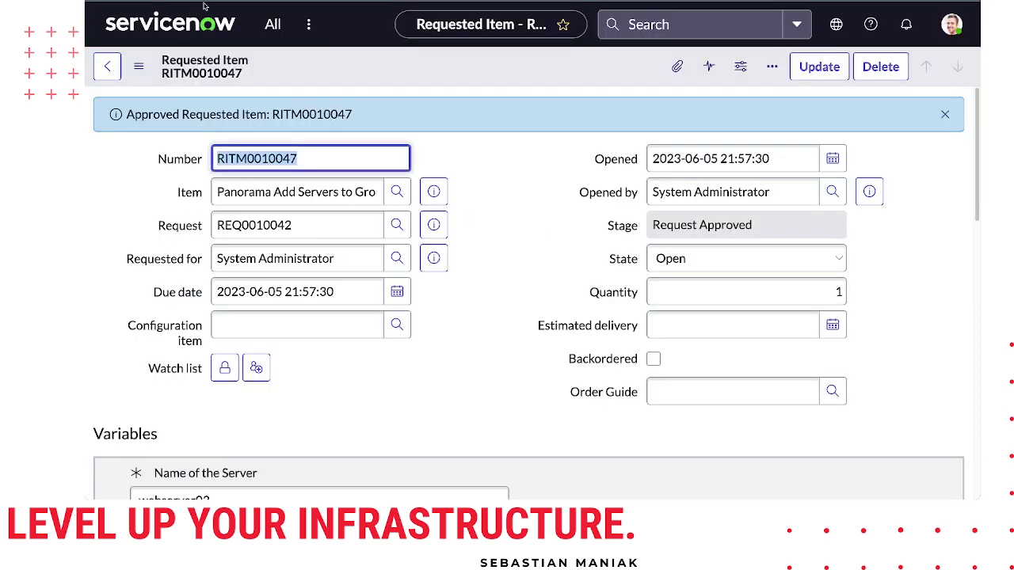
{"action": "left_click", "coordinate": [432, 151]}
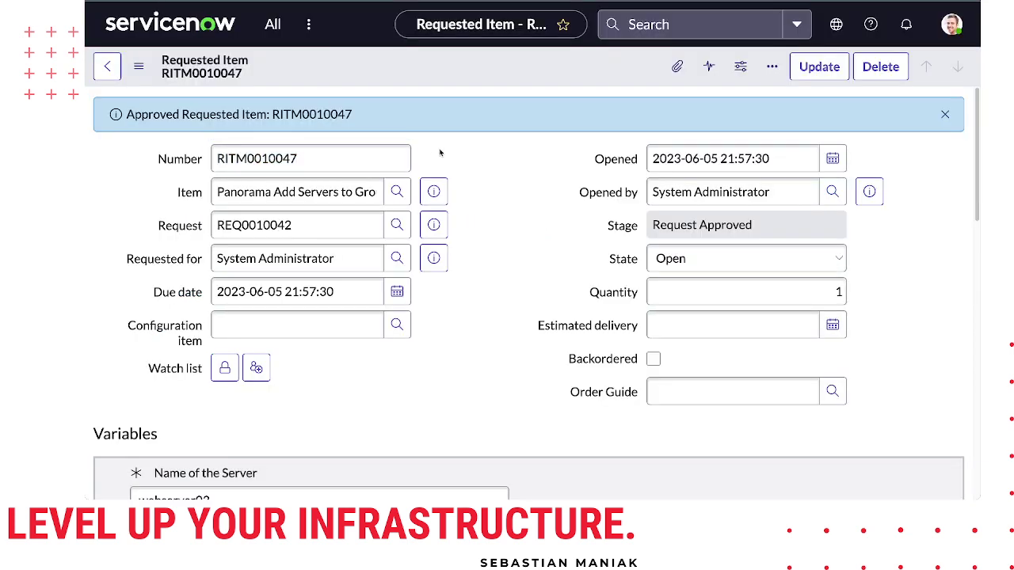